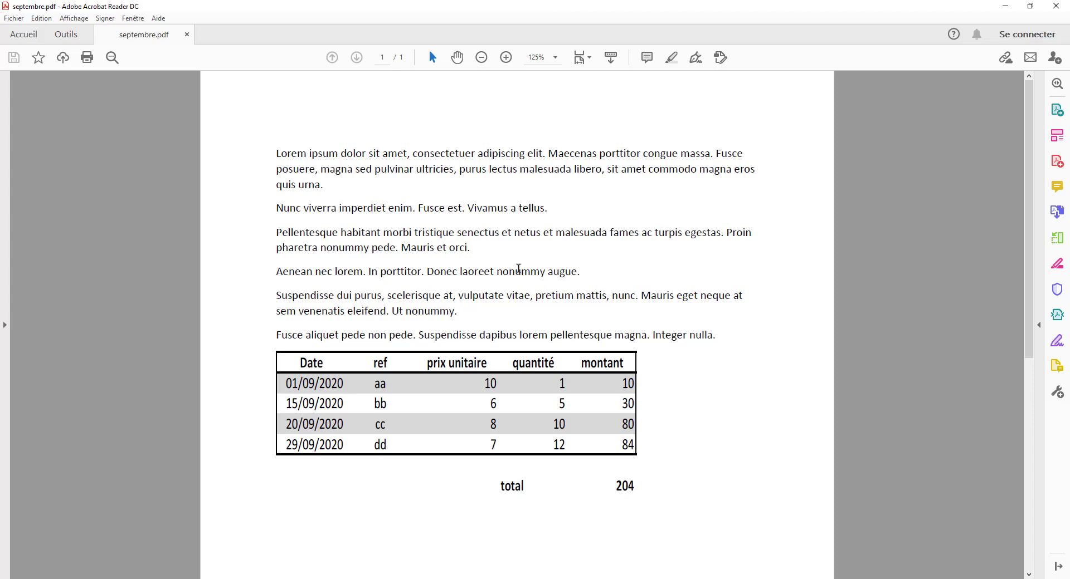
- Examine the invoice table in the September PDF
drag(304, 384, 499, 440)
click(504, 271)
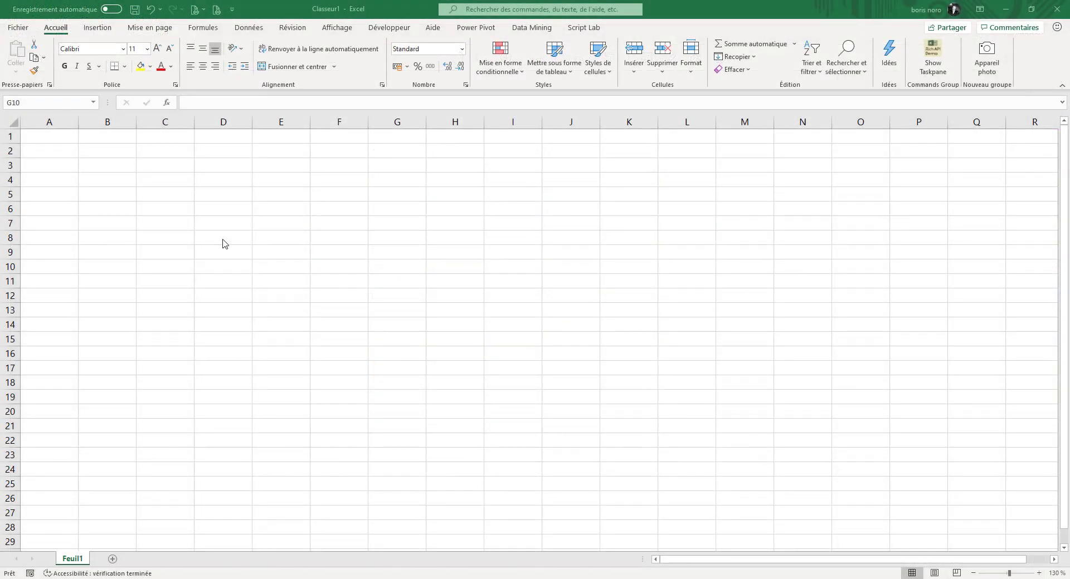
- Start a data import from the PDF file septembre.pdf
click(250, 32)
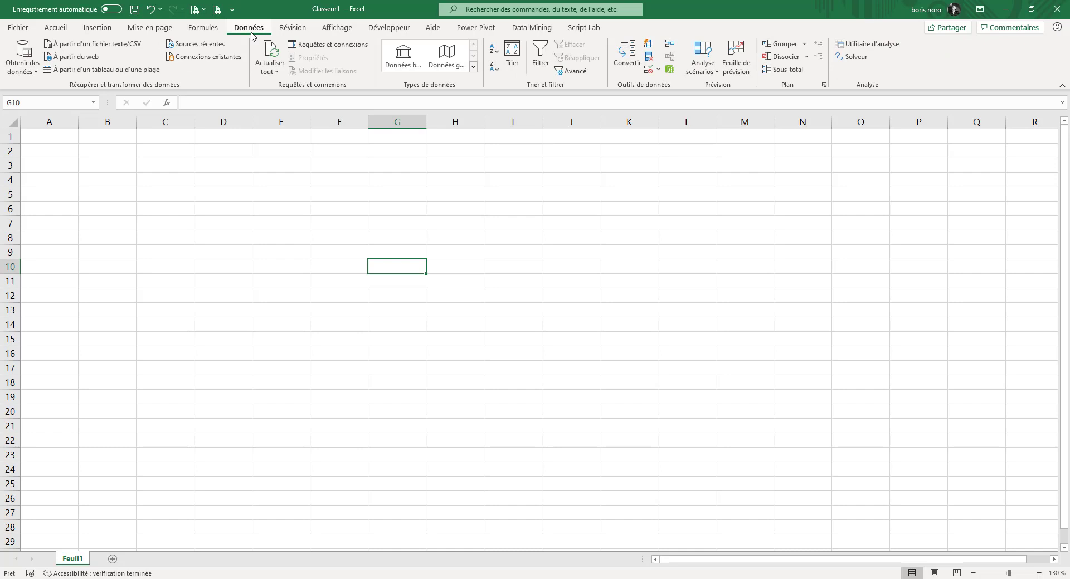
click(22, 59)
mouse_move(54, 92)
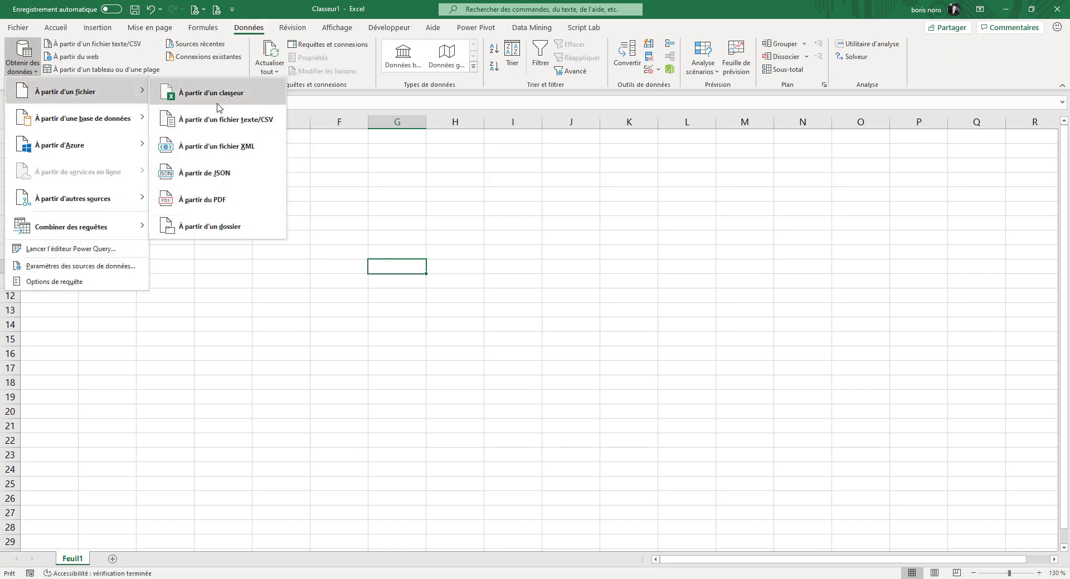
click(222, 207)
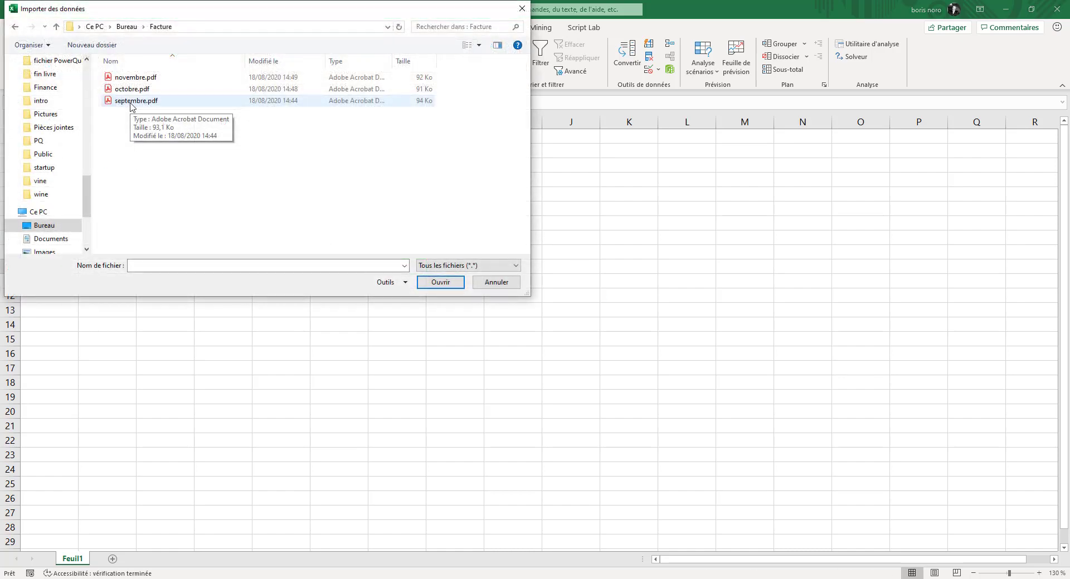
double_click(136, 100)
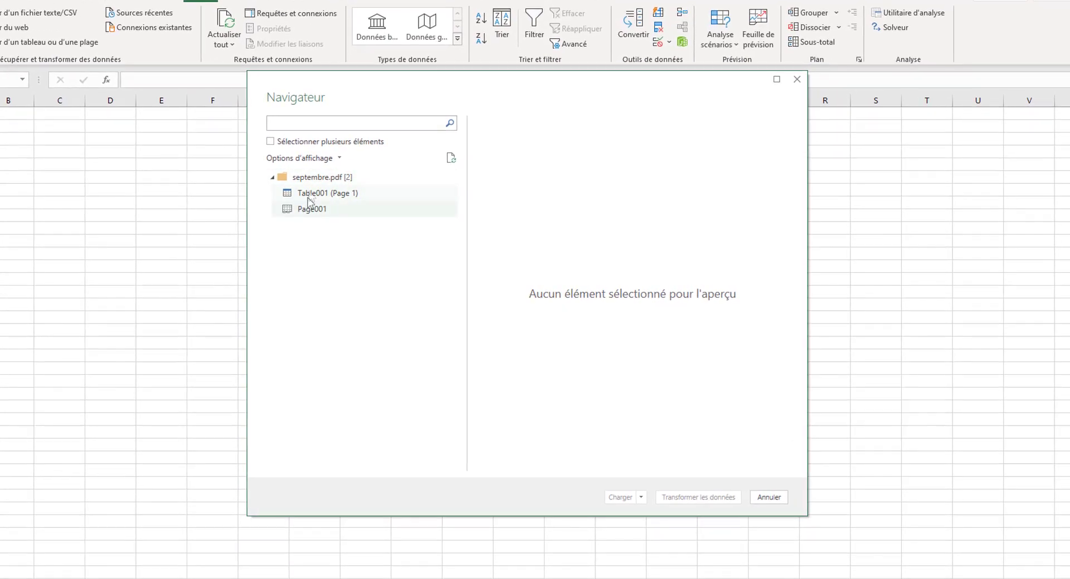
- Preview the PDF's items and open Table001 (Page 1) in Power Query for transformation
click(311, 194)
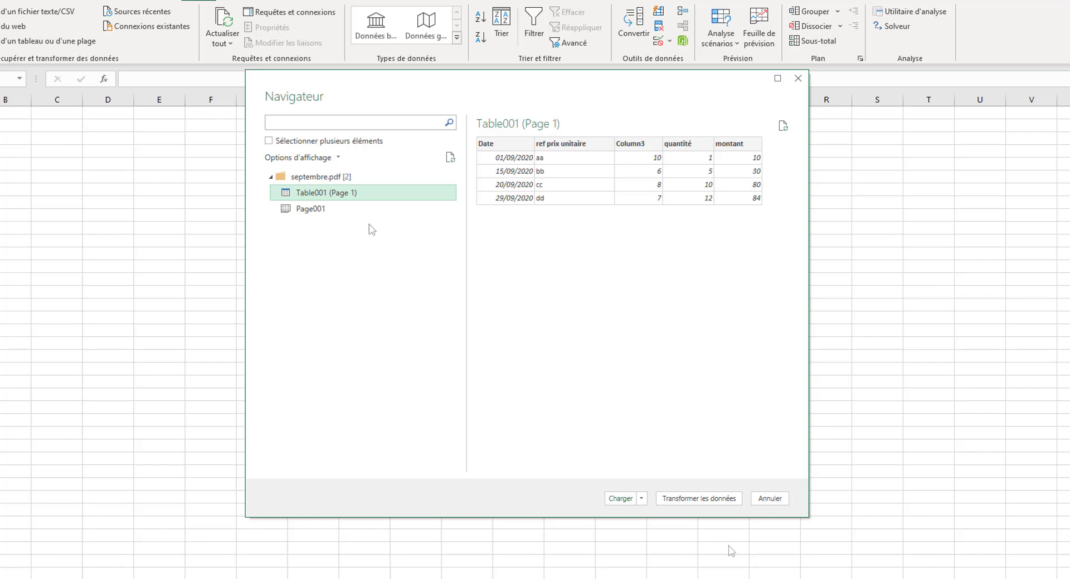
click(325, 215)
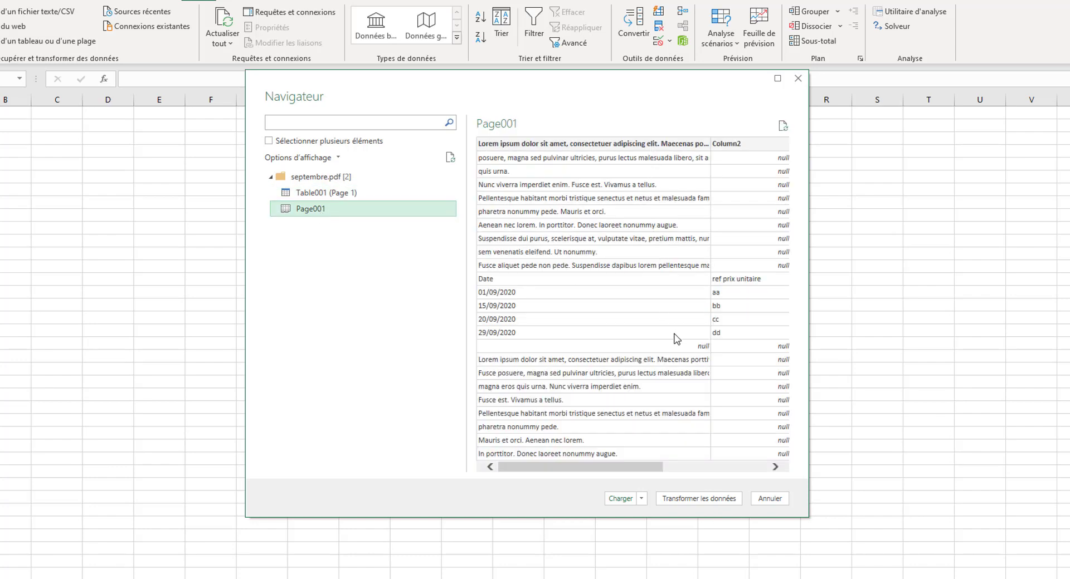
click(342, 195)
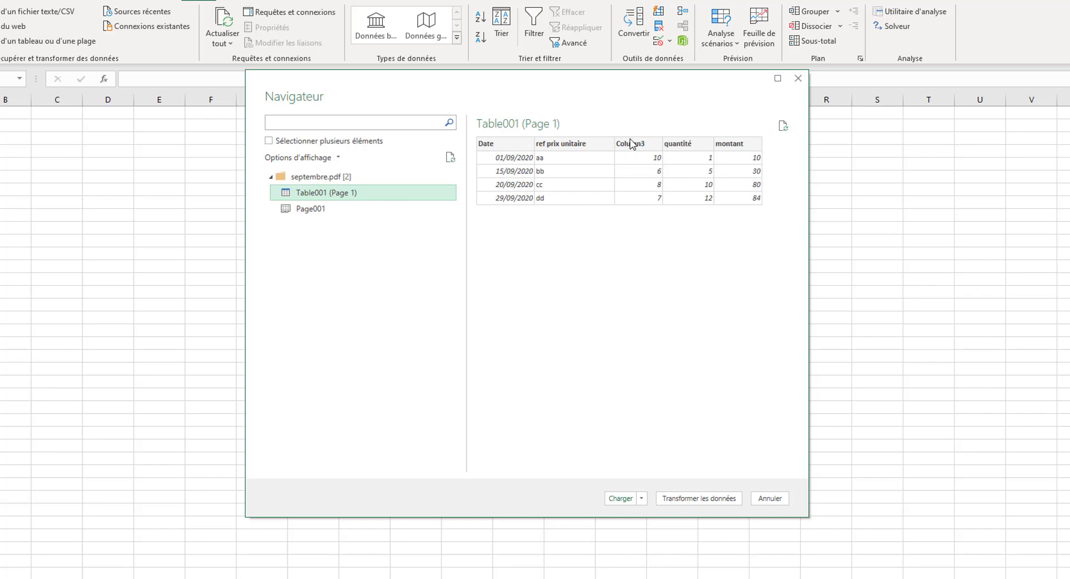
click(696, 499)
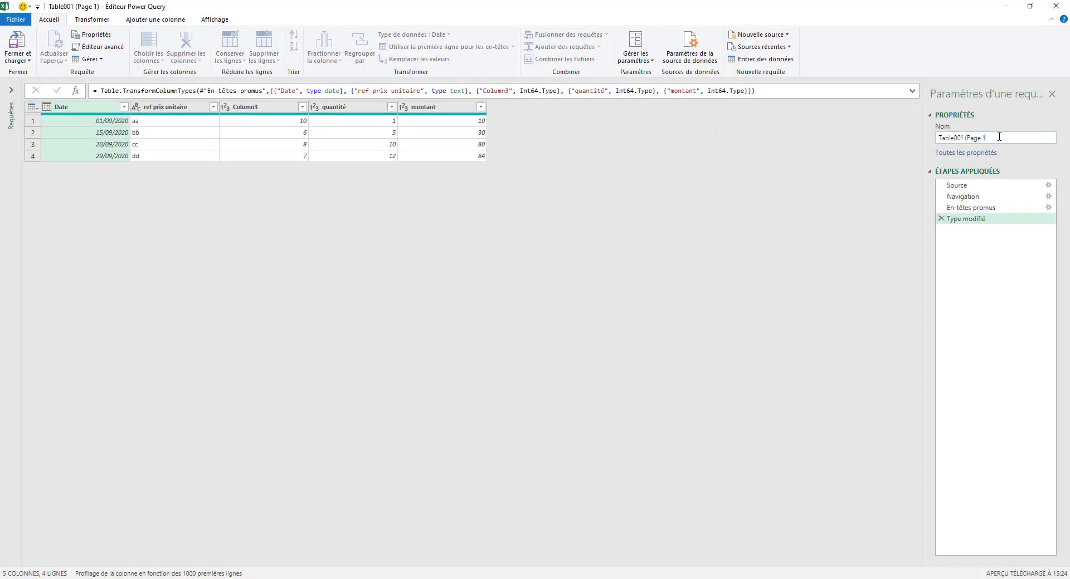
- Rename the query Septembre
key(BackSpace)
key(BackSpace)
key(BackSpace)
key(BackSpace)
key(BackSpace)
key(BackSpace)
key(BackSpace)
key(BackSpace)
key(BackSpace)
key(BackSpace)
key(BackSpace)
key(BackSpace)
key(BackSpace)
key(BackSpace)
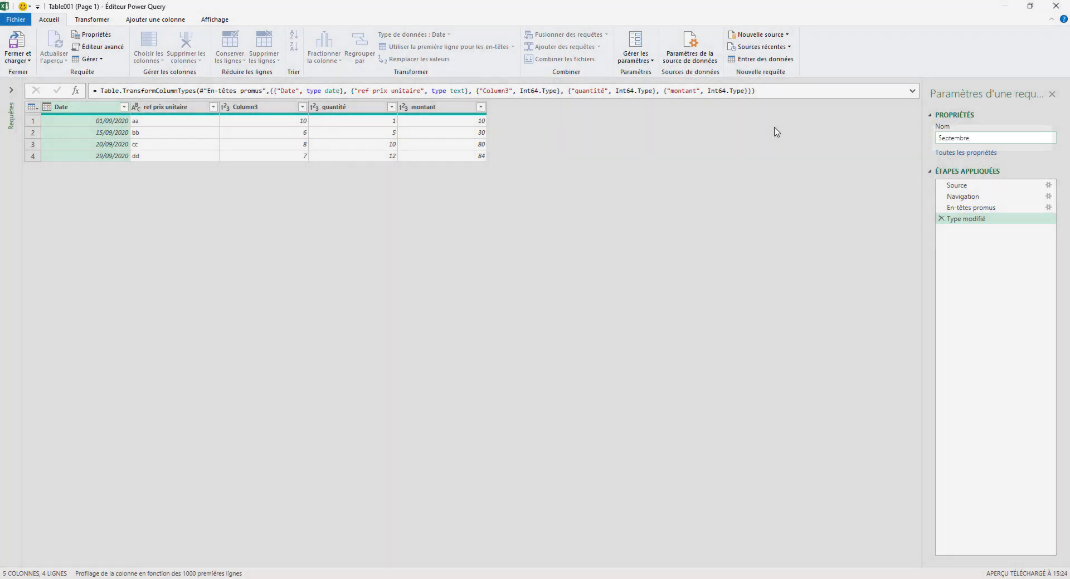
key(Return)
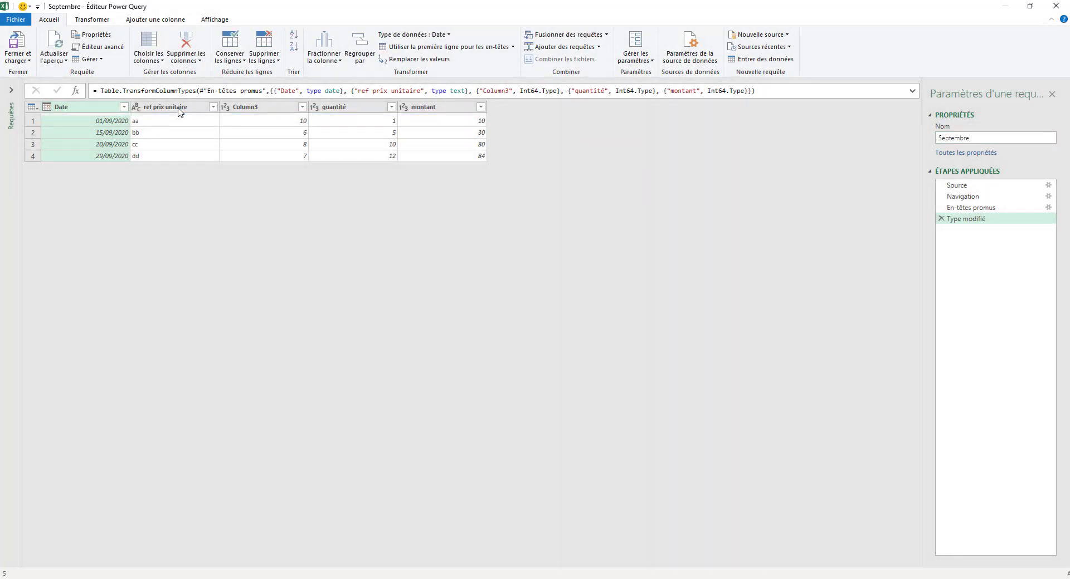
- Rename the 'ref prix unitaire' column to ref
click(180, 109)
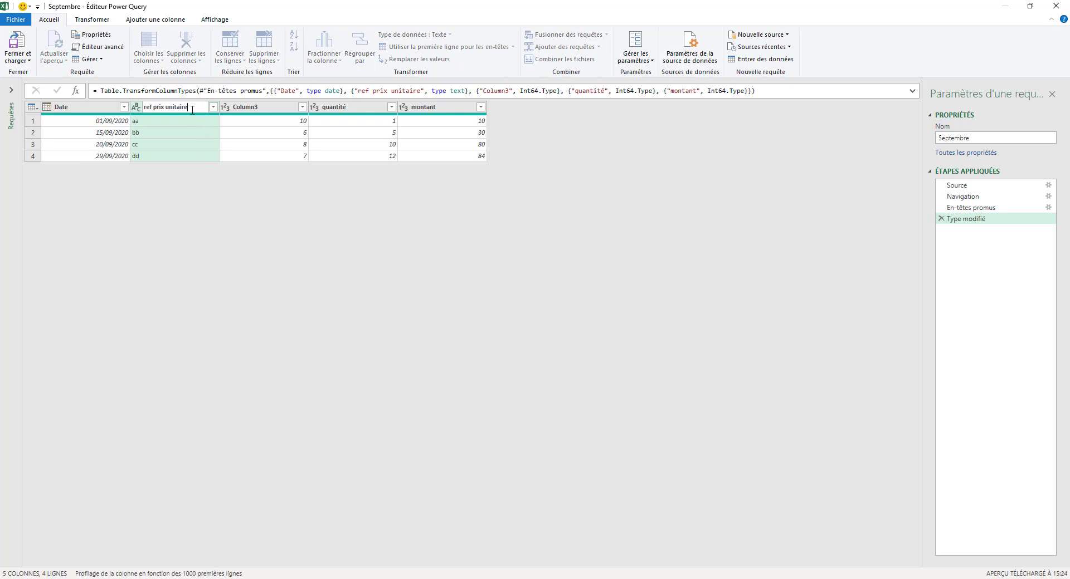
drag(192, 109, 160, 104)
key(ctrl+c)
key(BackSpace)
key(Return)
- Rename Column3 to prix unitaire
click(249, 111)
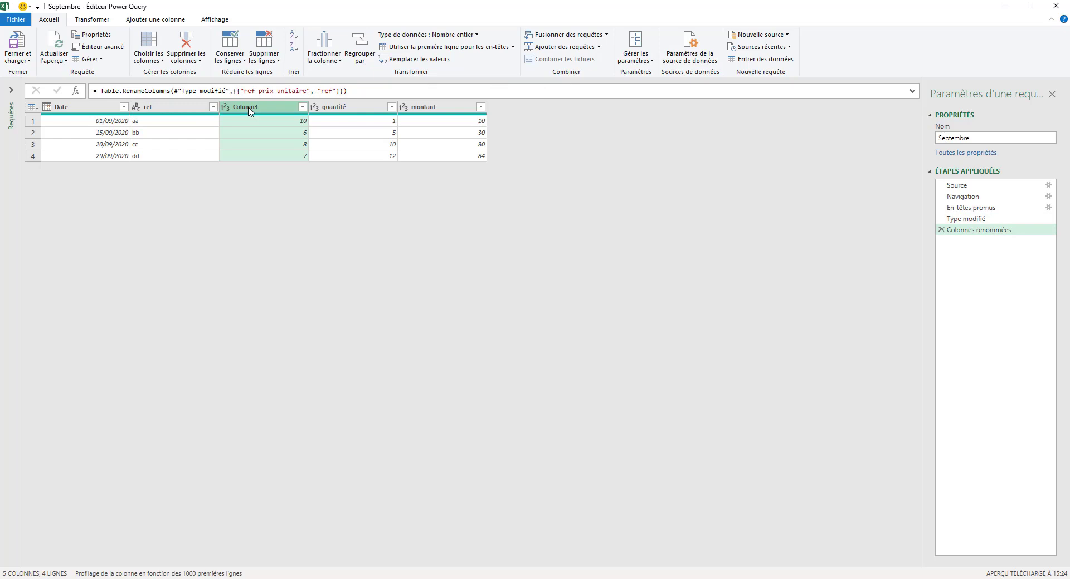
double_click(249, 112)
key(ctrl+v)
key(Return)
- Close Power Query and load the query into a worksheet
click(26, 62)
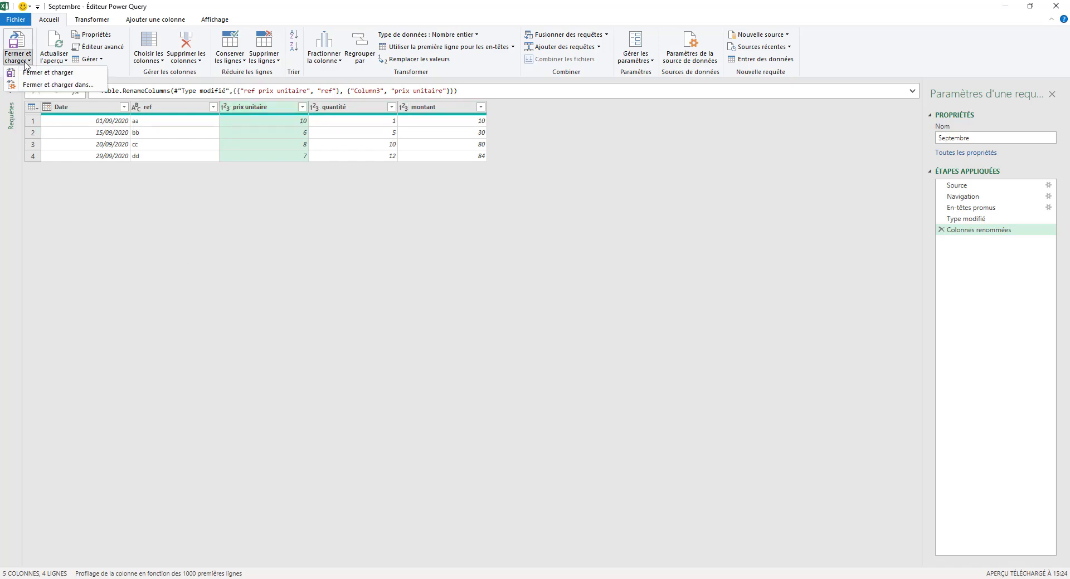
click(28, 73)
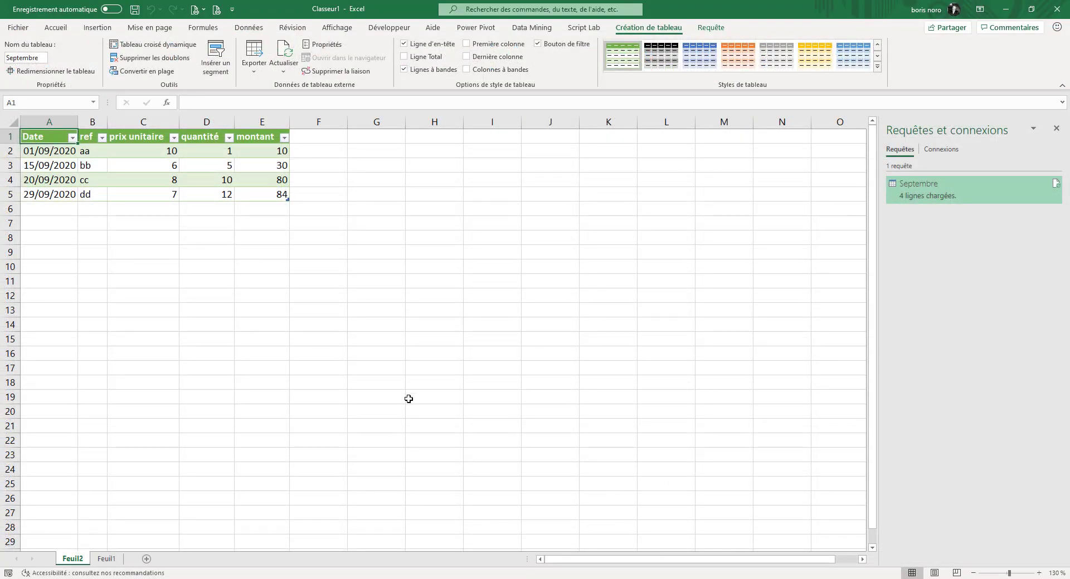
- Select the loaded table, then open octobre.pdf and review its invoice table
drag(45, 137, 280, 196)
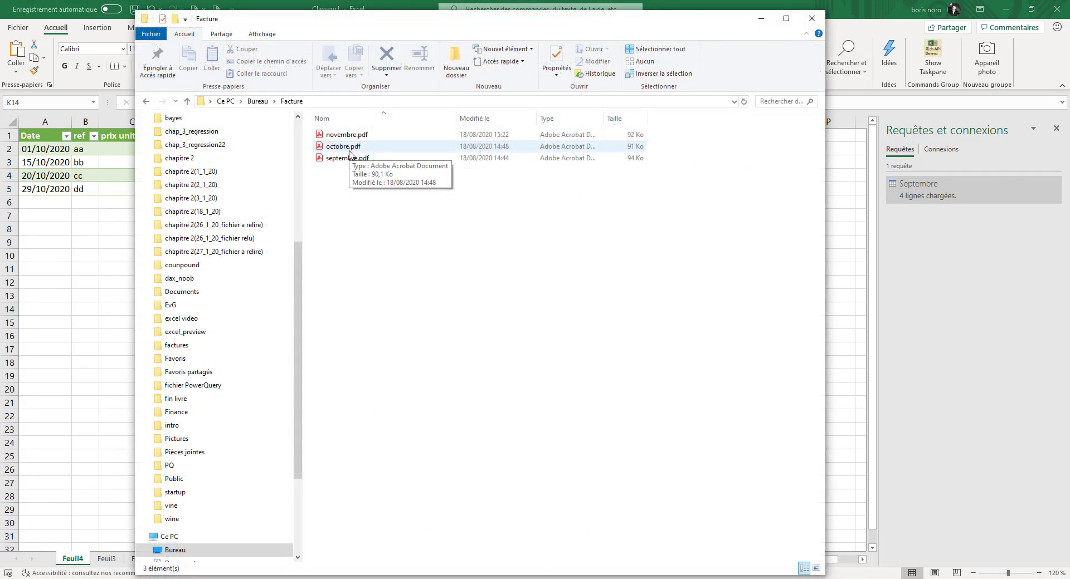
double_click(349, 148)
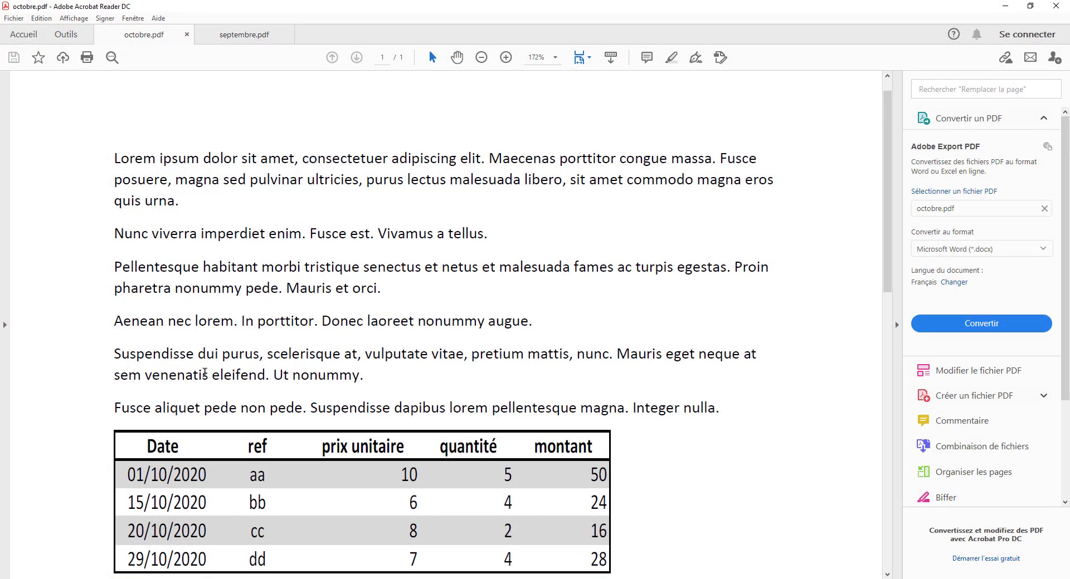
scroll(309, 318, down, 2)
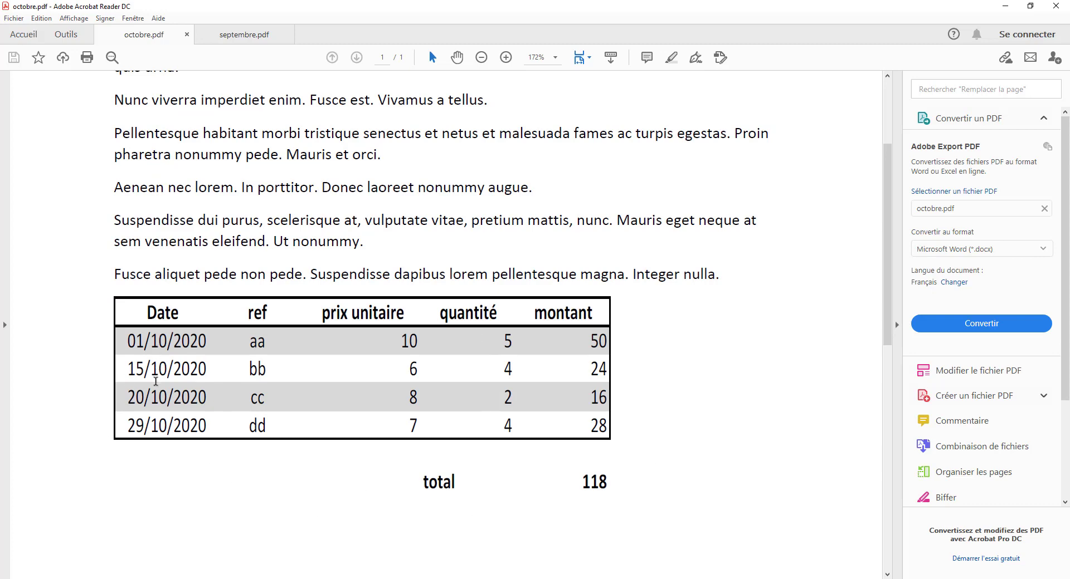
scroll(195, 425, down, 4)
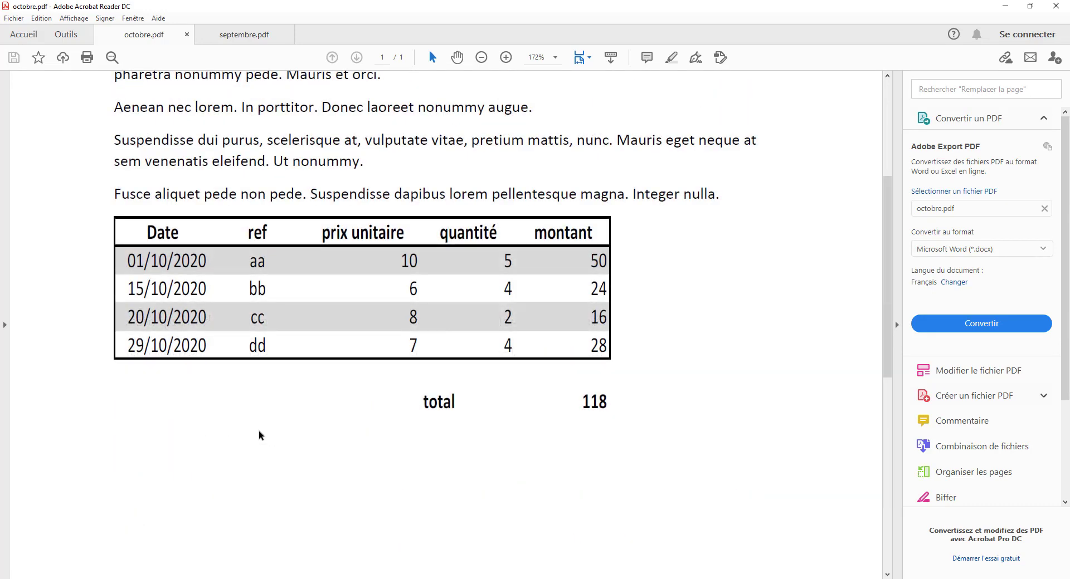
scroll(411, 334, down, 5)
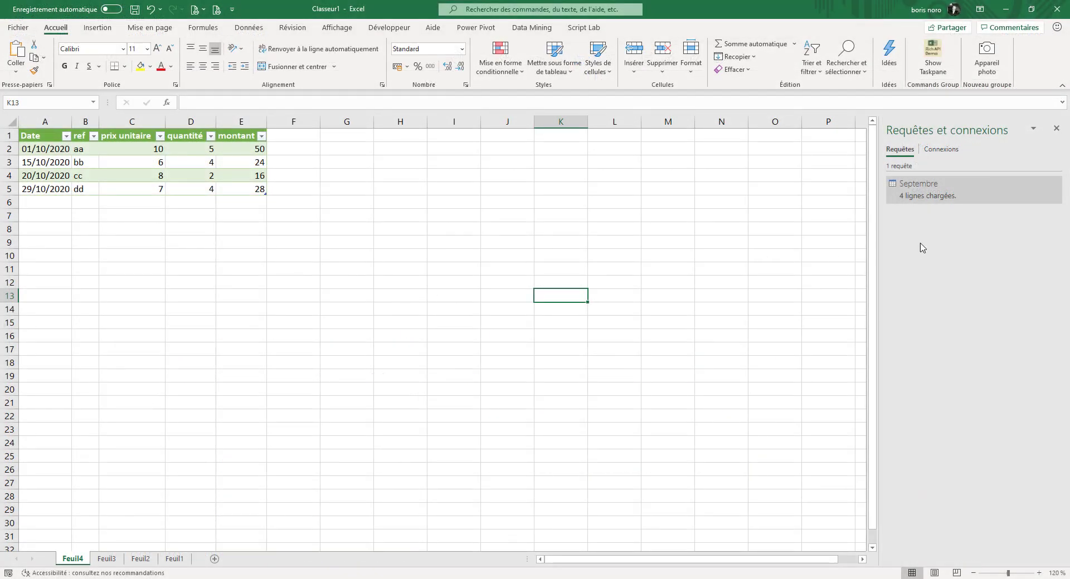
- Duplicate the Septembre query and rename the copy Octobre
mouse_move(934, 200)
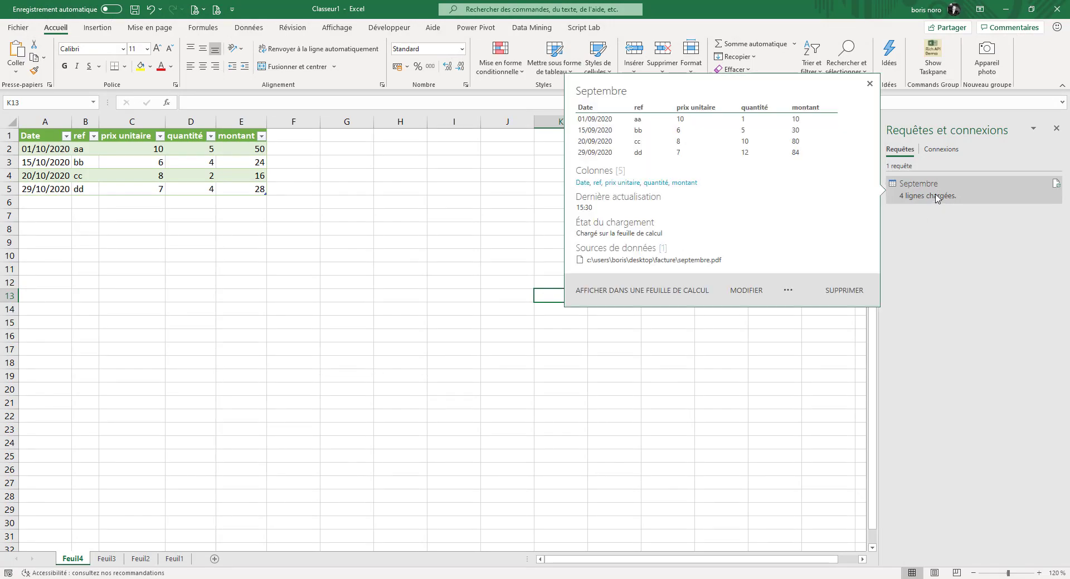
click(936, 197)
right_click(935, 195)
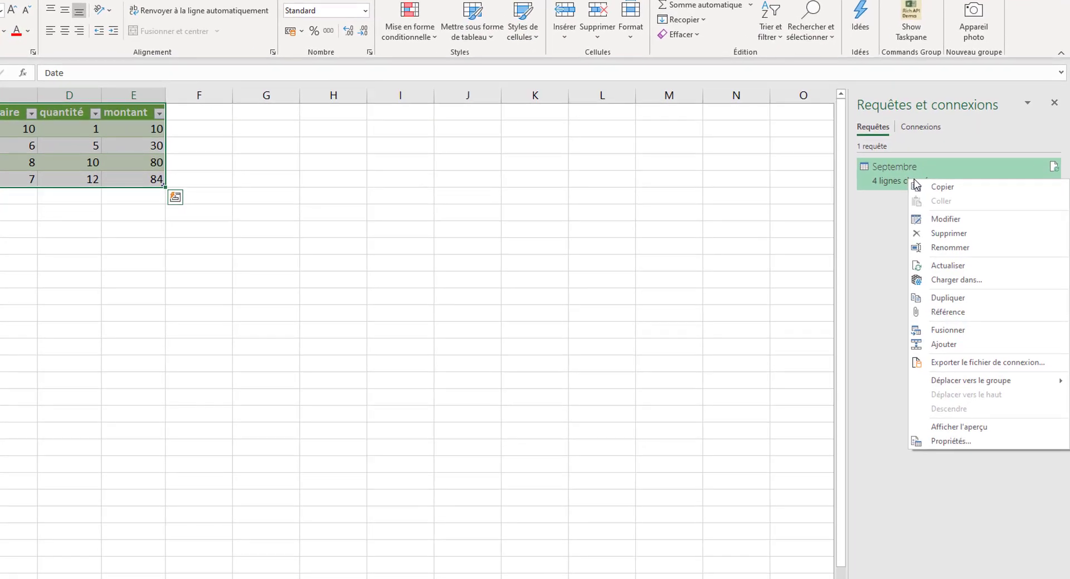
click(947, 298)
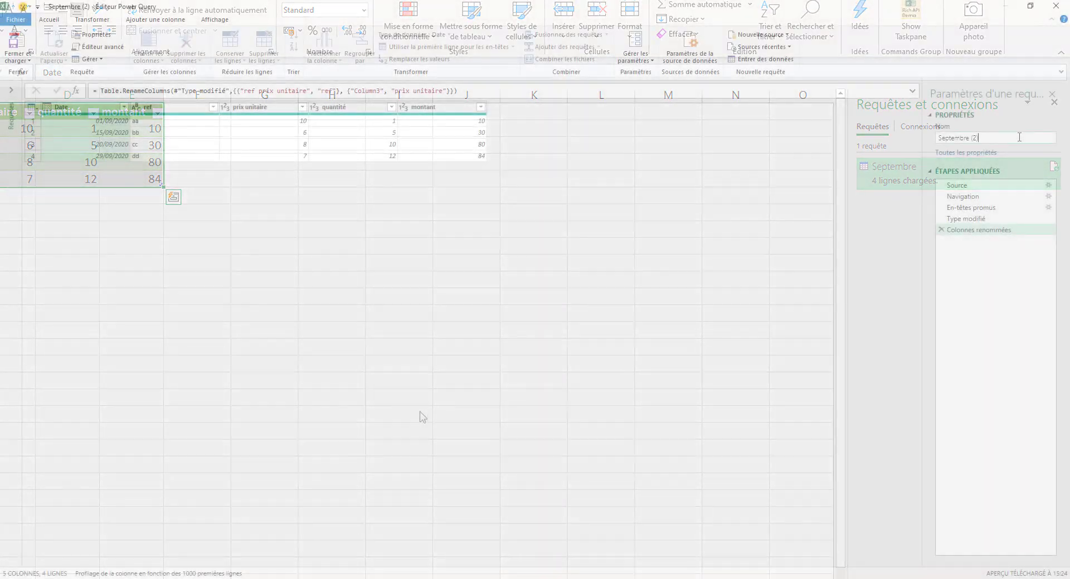
key(BackSpace)
key(BackSpace)
key(BackSpace)
key(BackSpace)
key(BackSpace)
key(BackSpace)
key(BackSpace)
key(BackSpace)
key(BackSpace)
key(BackSpace)
key(BackSpace)
key(BackSpace)
key(BackSpace)
text(Octobre)
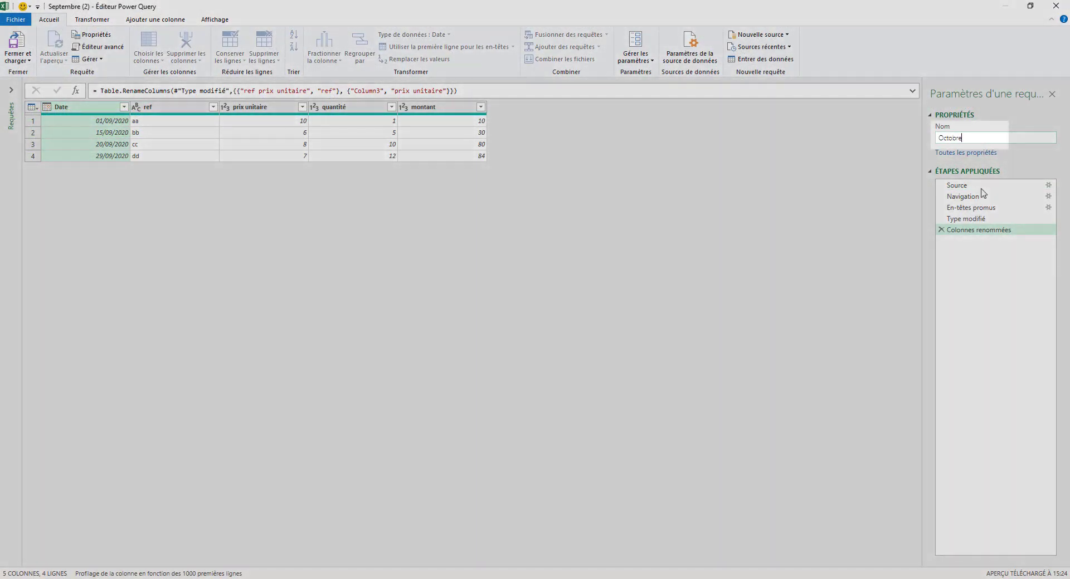
key(Return)
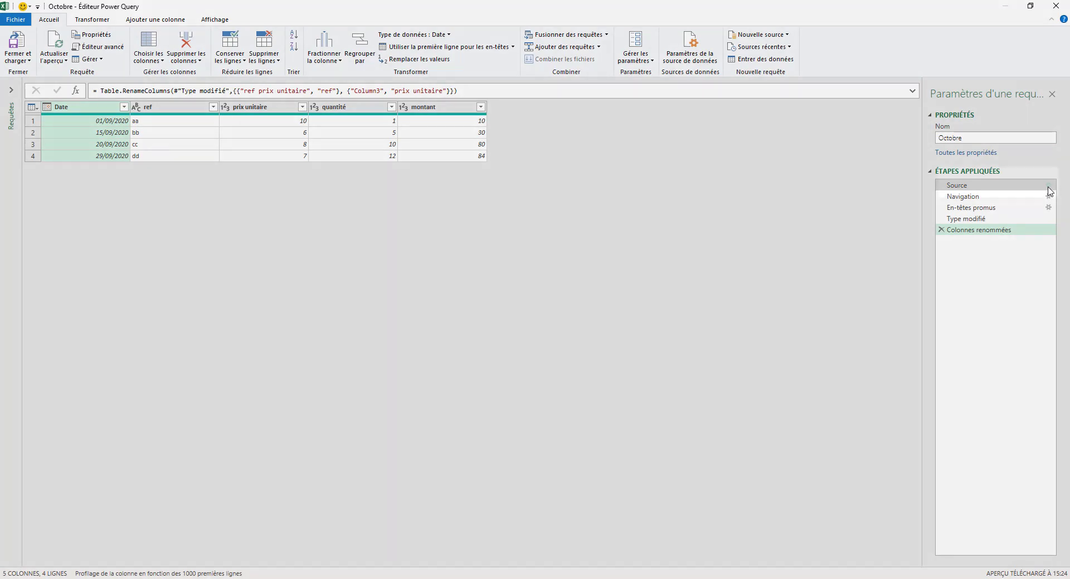
- Change the Source step's file to octobre.pdf and return to the last applied step
click(1049, 191)
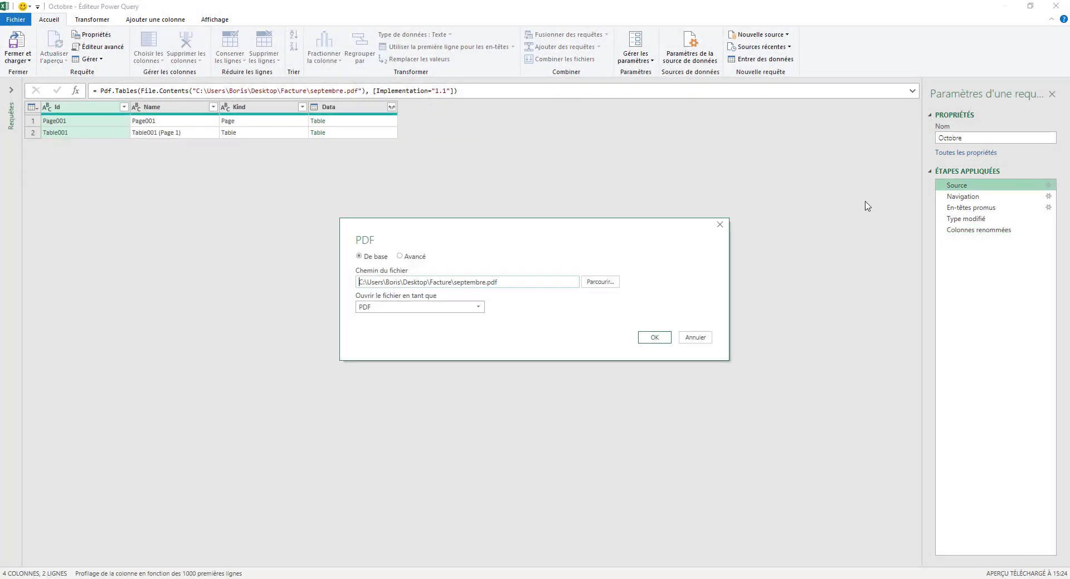
click(600, 282)
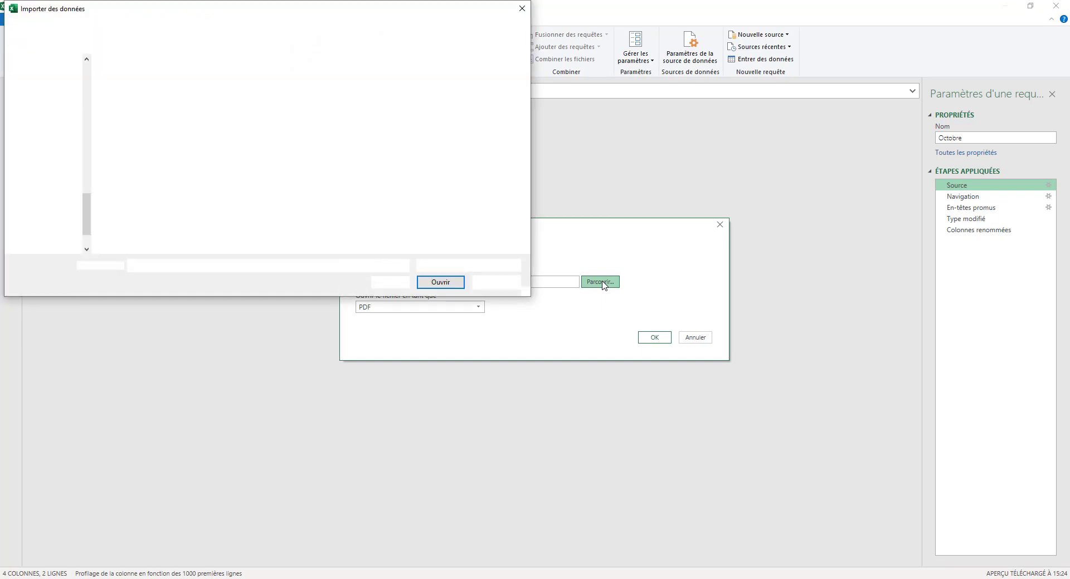
click(143, 90)
double_click(143, 92)
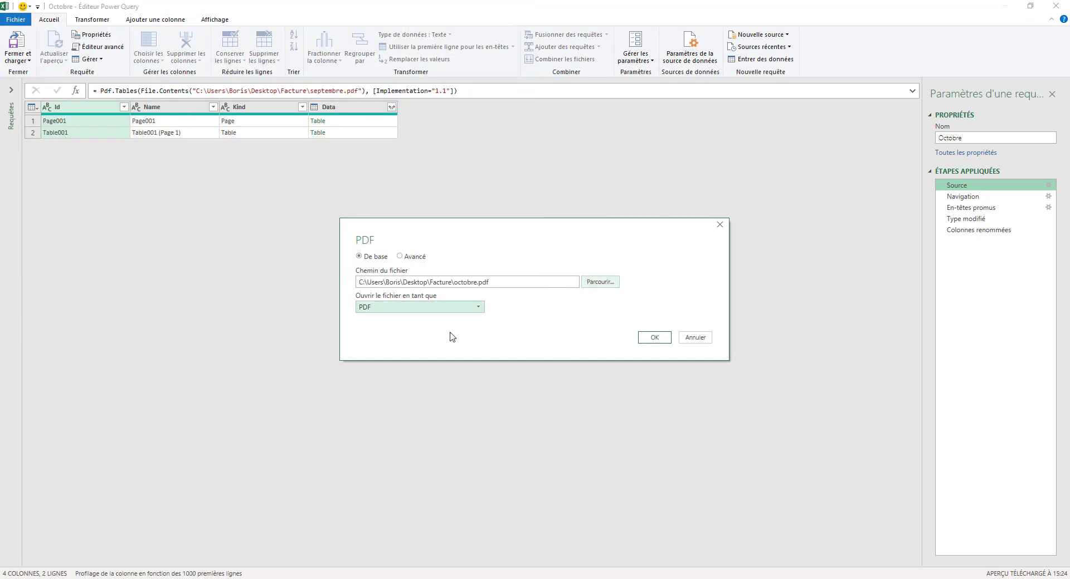
click(656, 338)
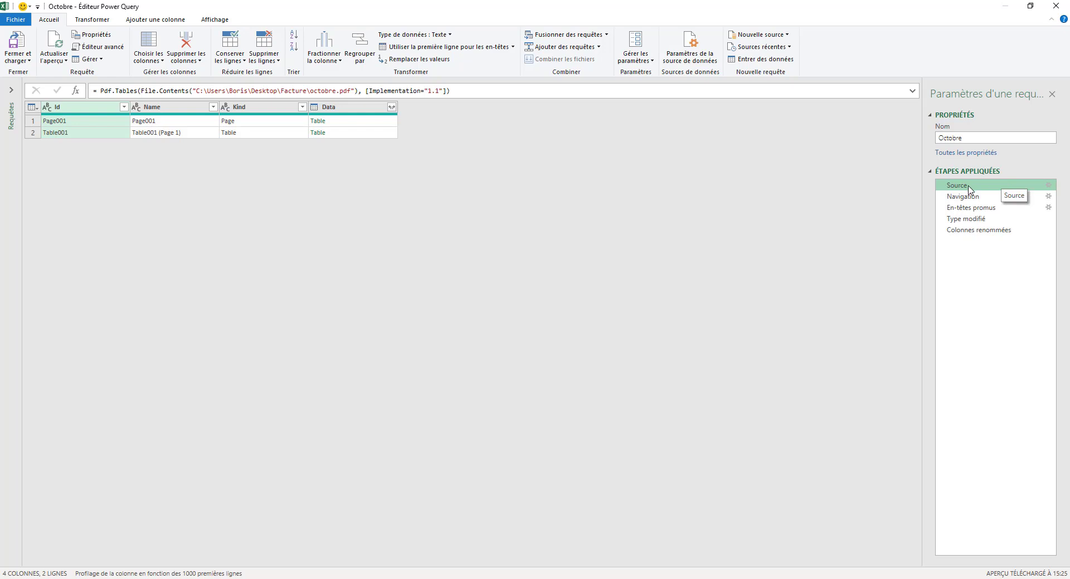
click(974, 231)
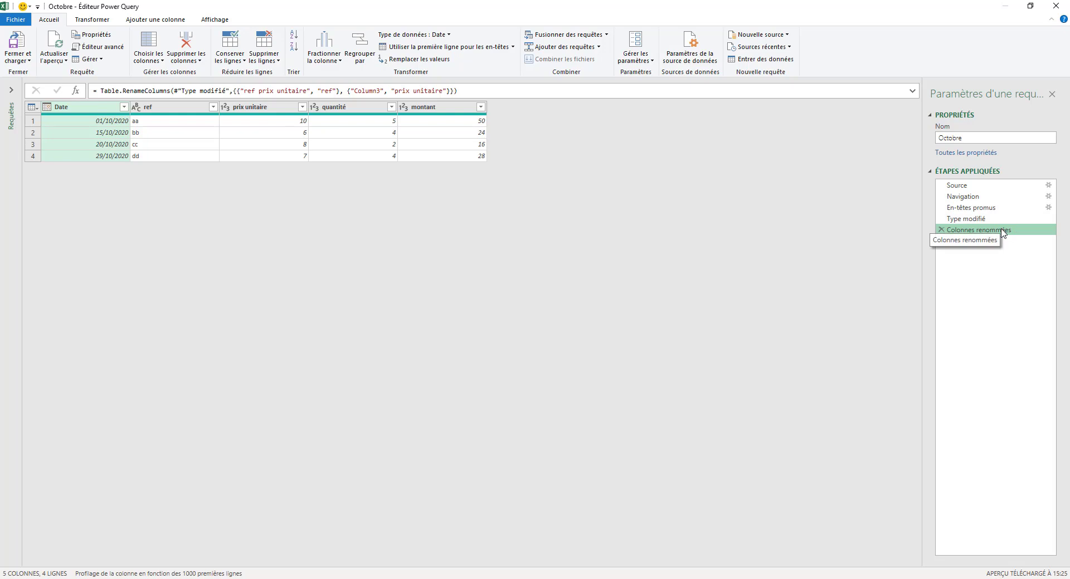
- Append the Octobre query to the Septembre query as a new query named Septembre_Octobre
click(11, 90)
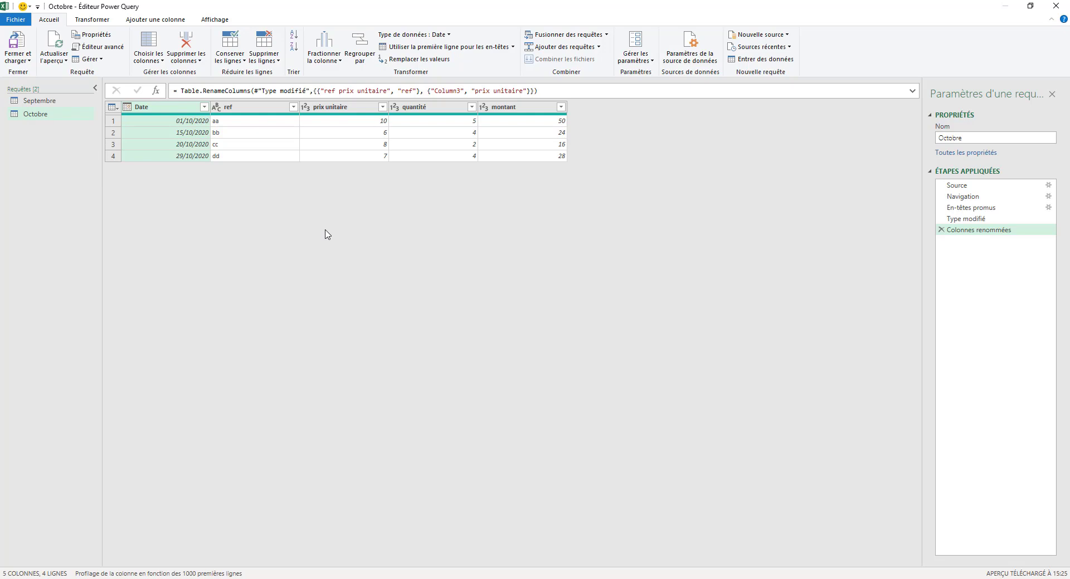
click(600, 47)
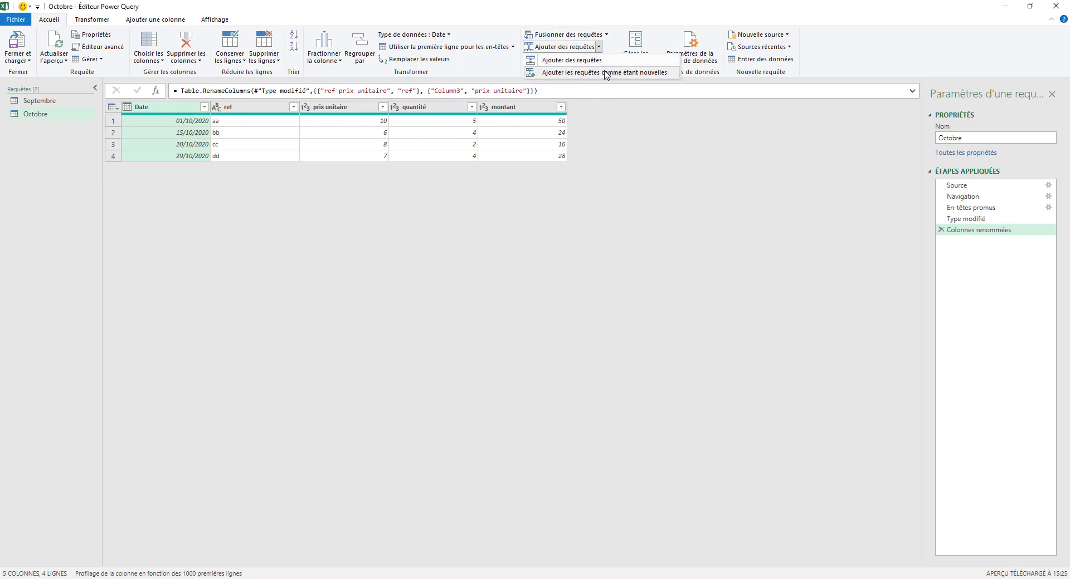
click(606, 73)
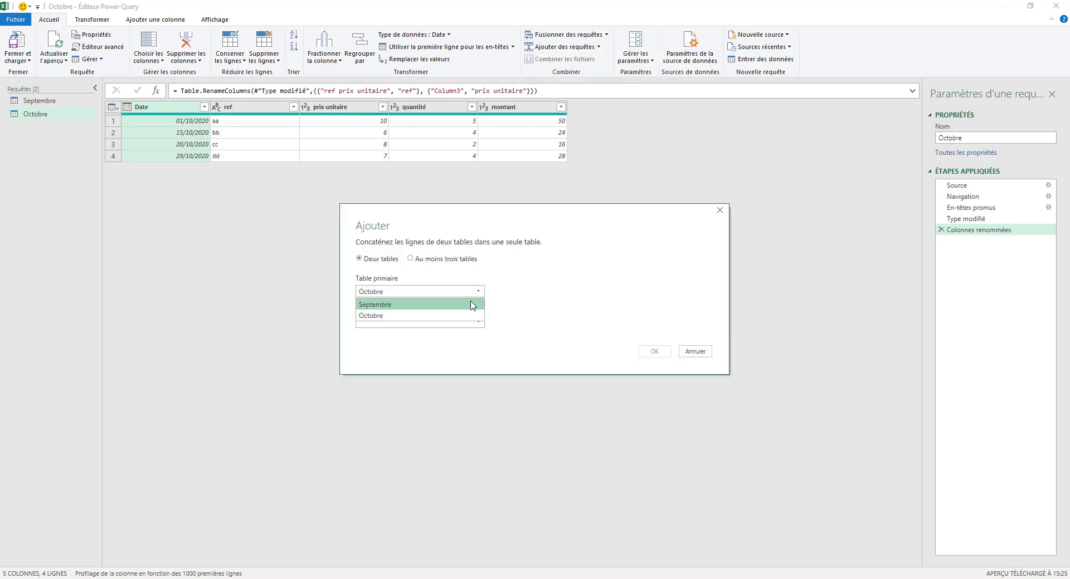
click(471, 304)
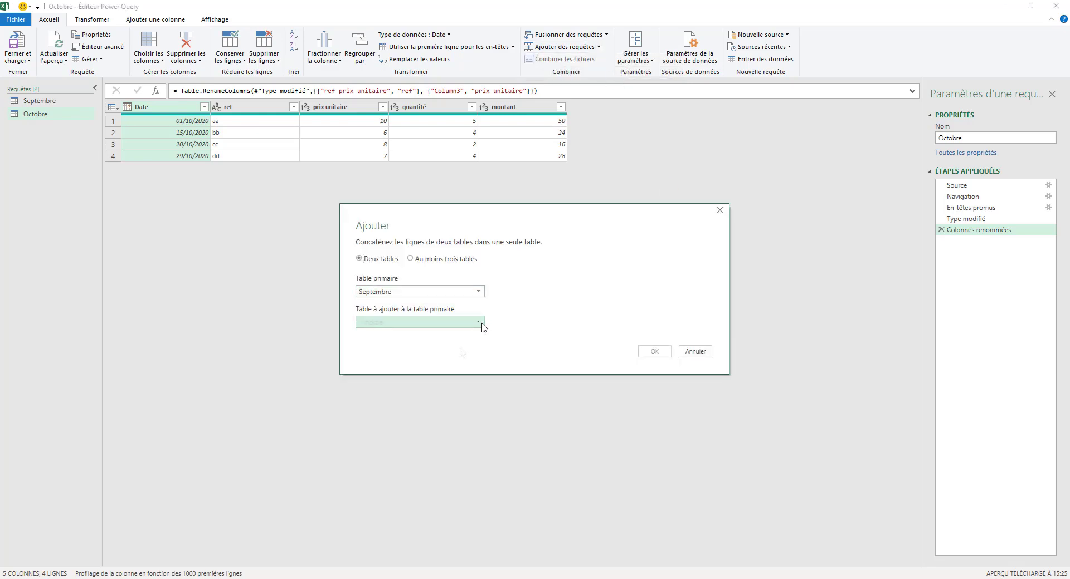
click(478, 323)
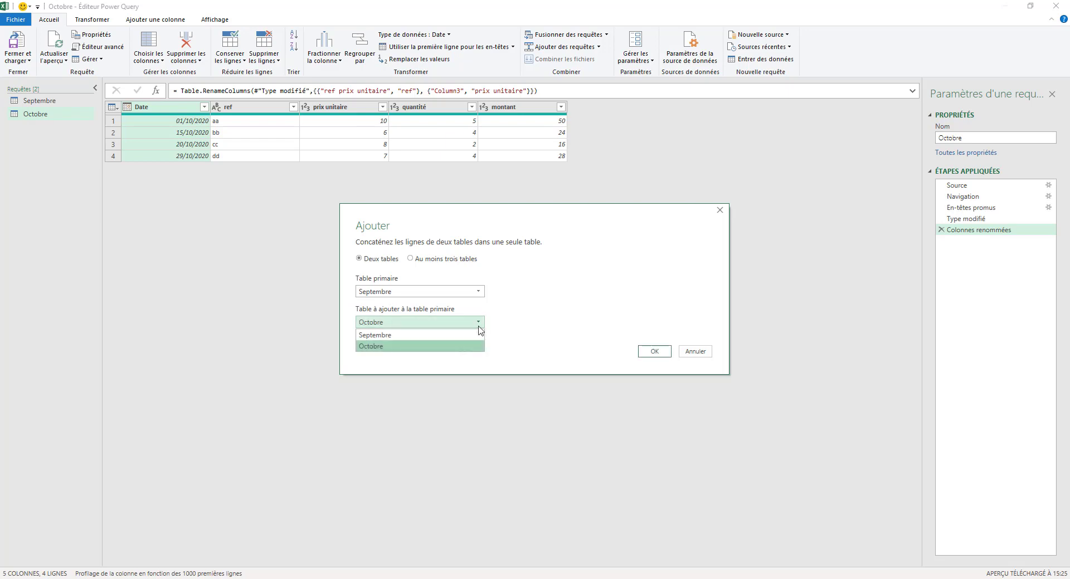
click(466, 346)
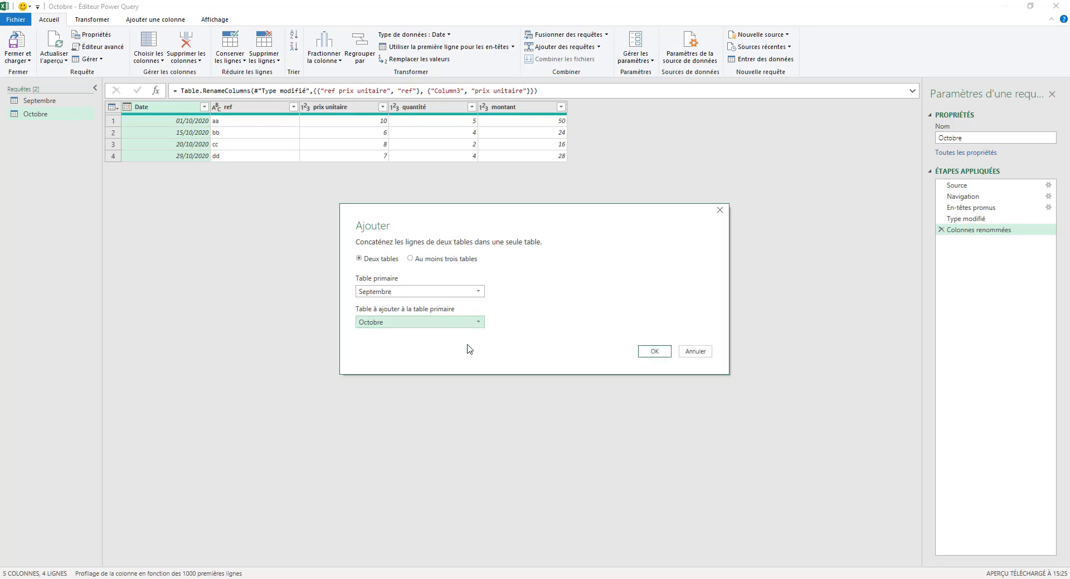
click(651, 352)
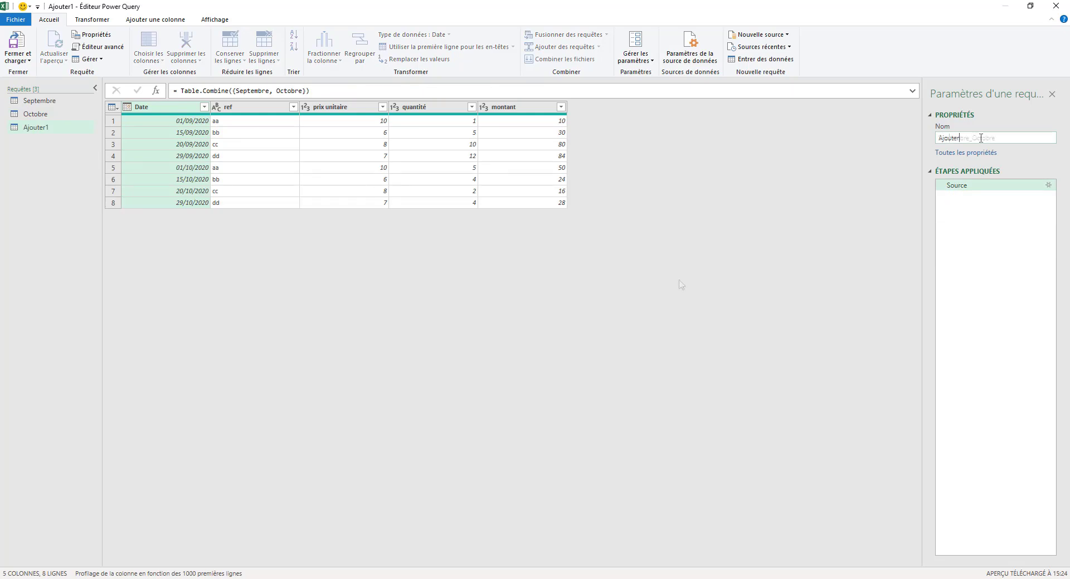
key(Return)
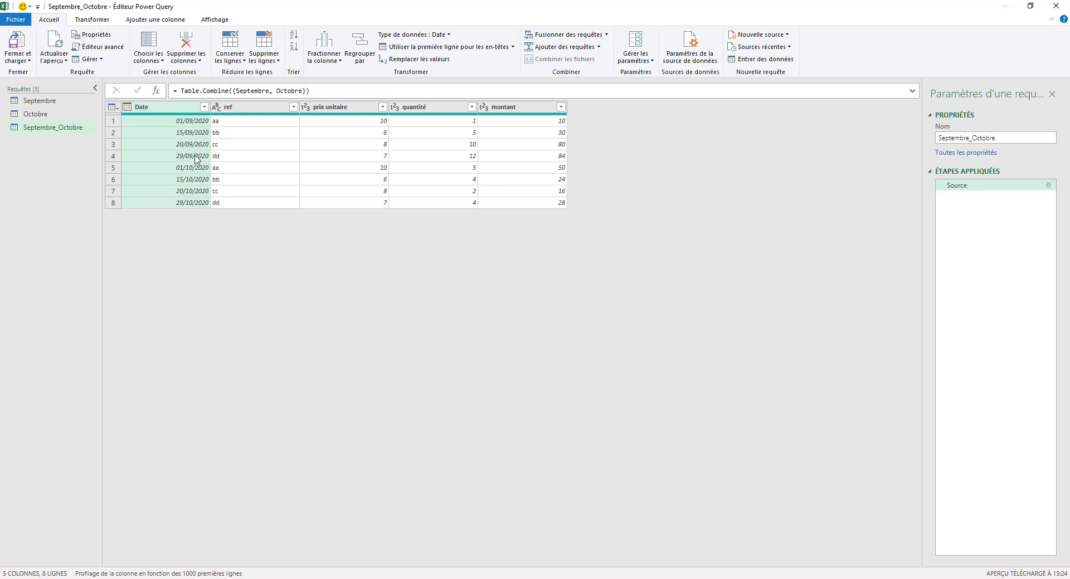
- Close Power Query, load the combined query to the workbook, and close the Facture folder window
click(28, 60)
click(44, 77)
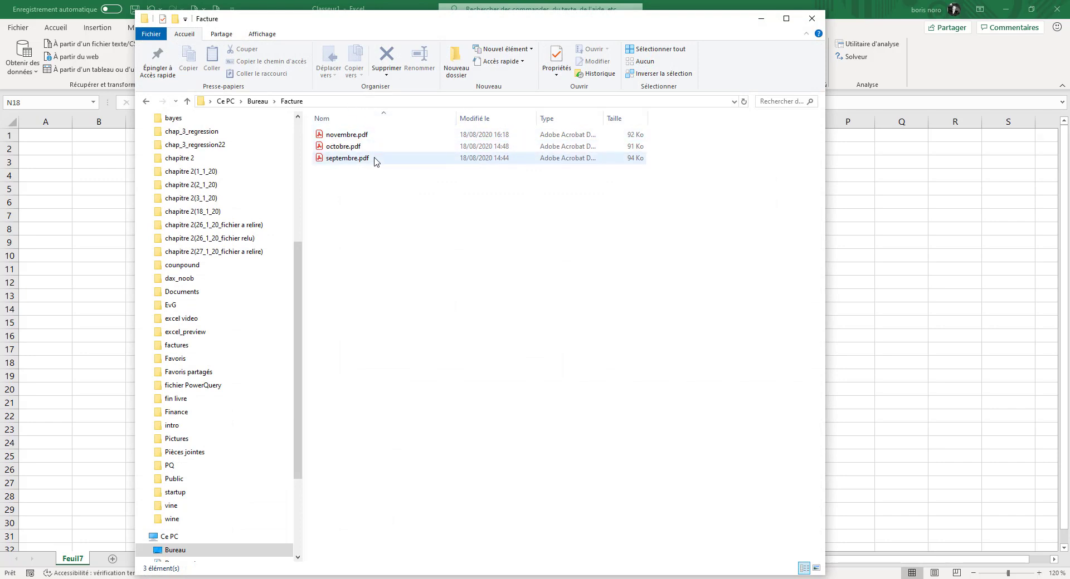
click(817, 22)
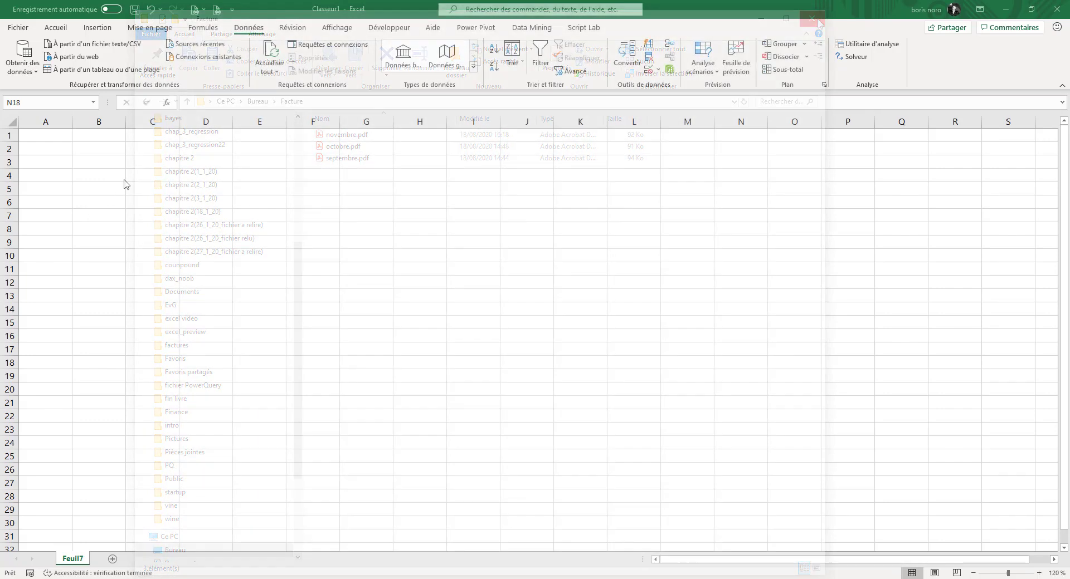
- Start a new query from the Facture folder on the desktop
click(33, 76)
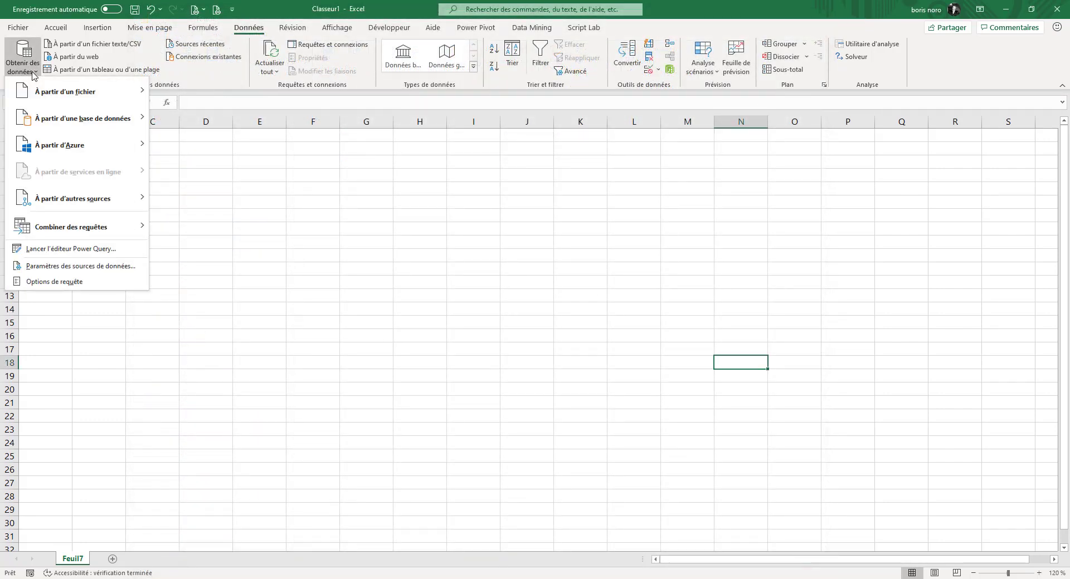
mouse_move(65, 92)
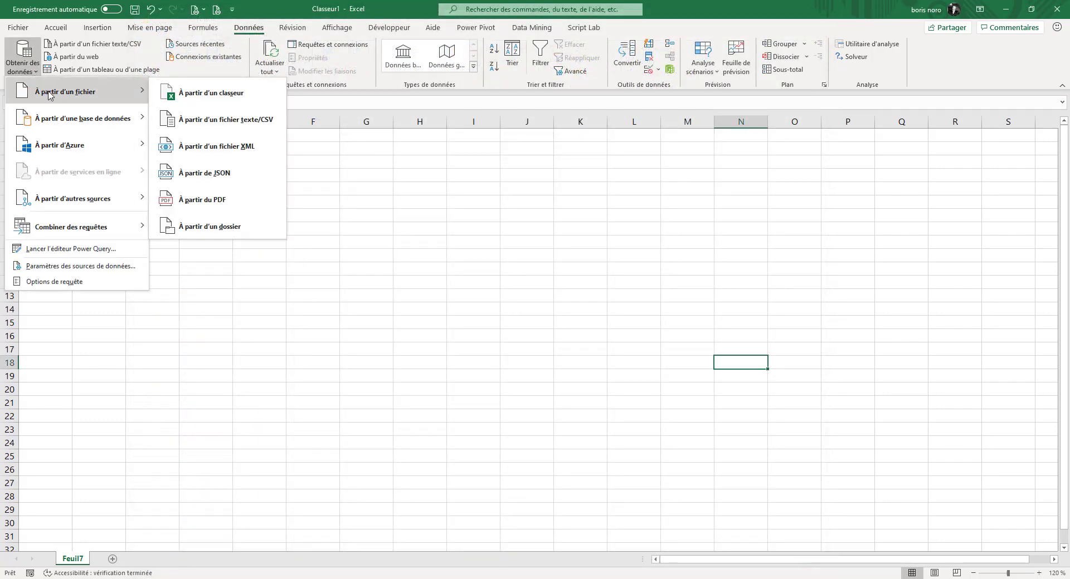
click(212, 229)
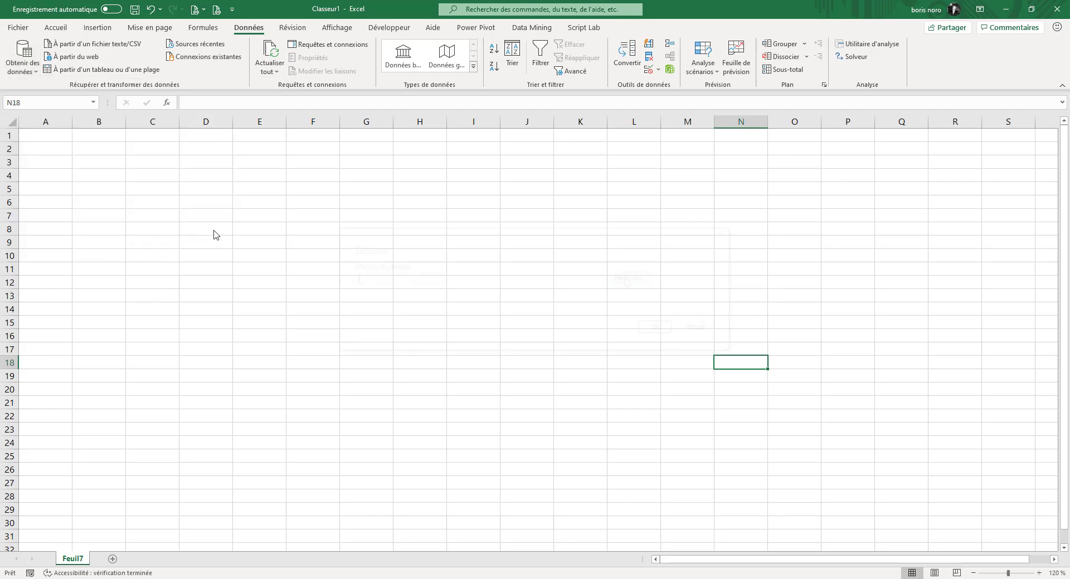
click(626, 278)
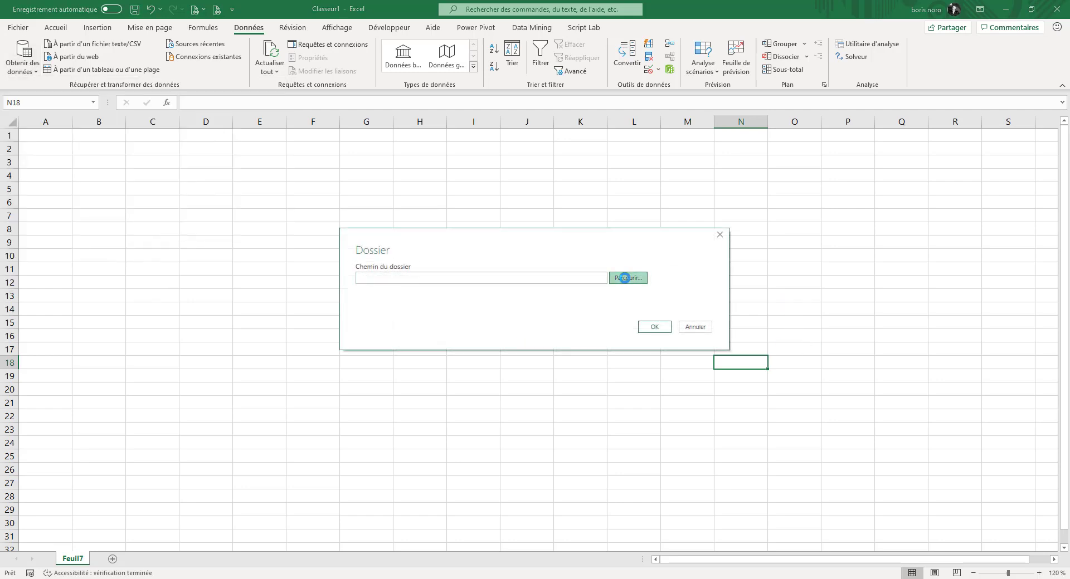
click(462, 328)
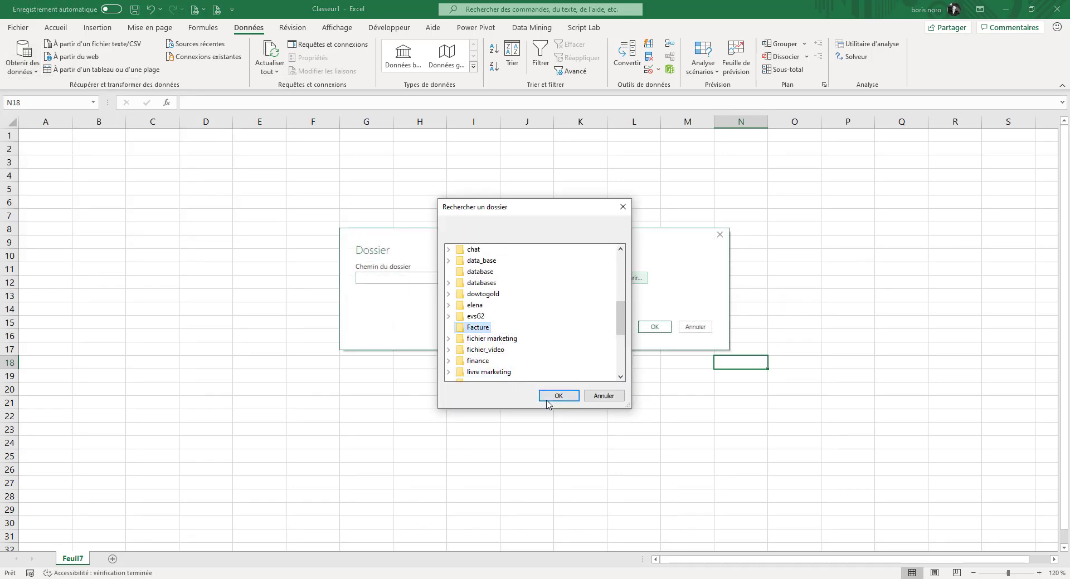
click(558, 395)
click(654, 327)
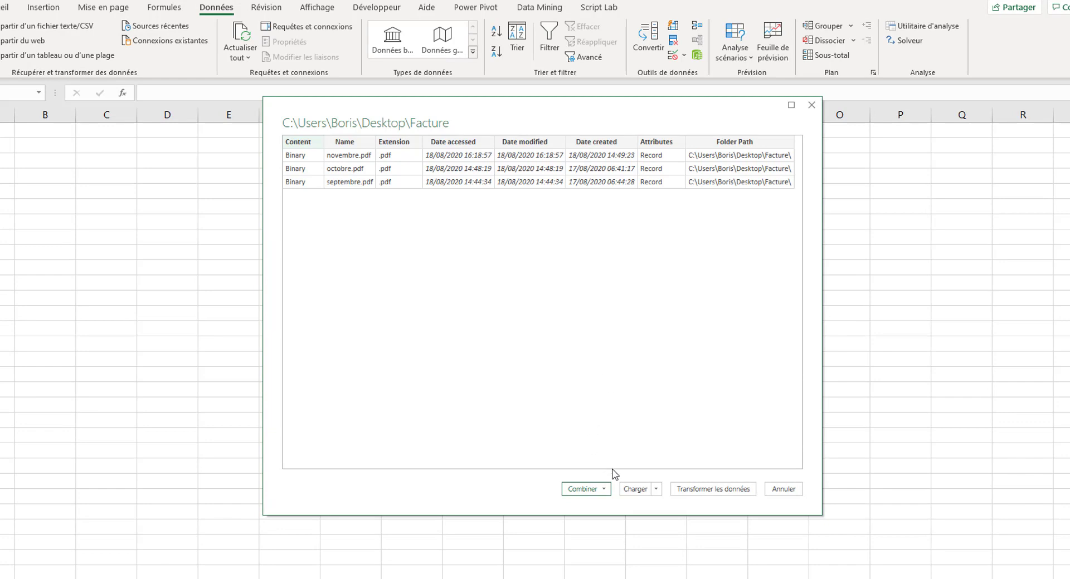
- Combine and transform the folder's PDF files, extracting Table001 (Page 1) with the first file as sample
click(604, 489)
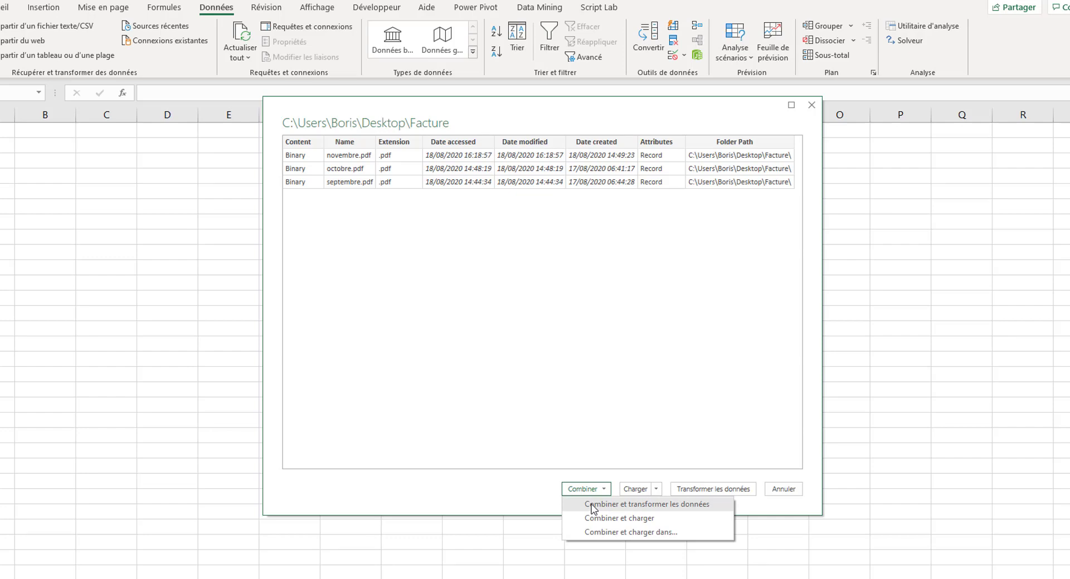
click(592, 504)
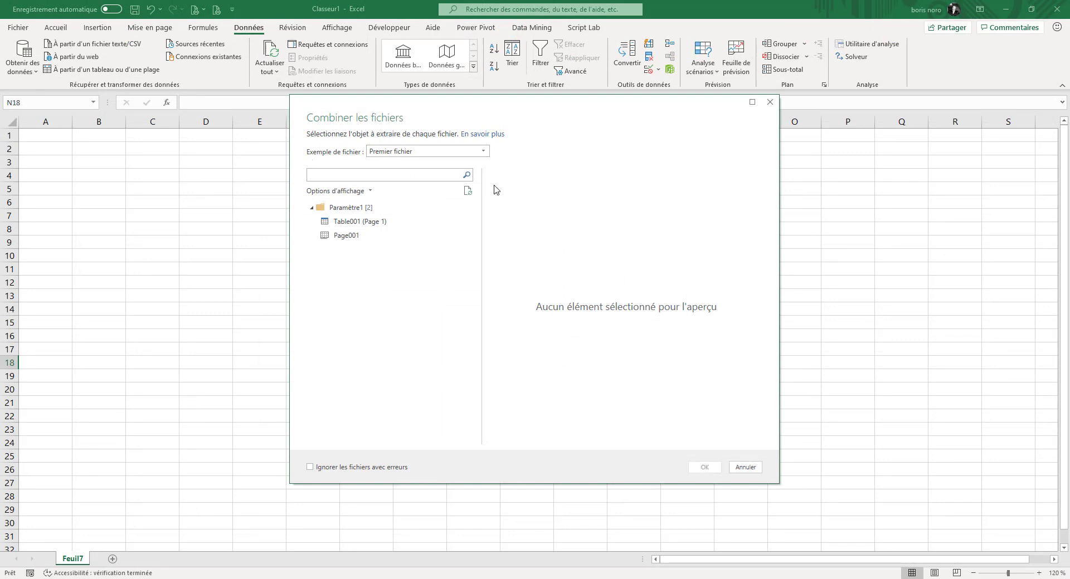
click(483, 152)
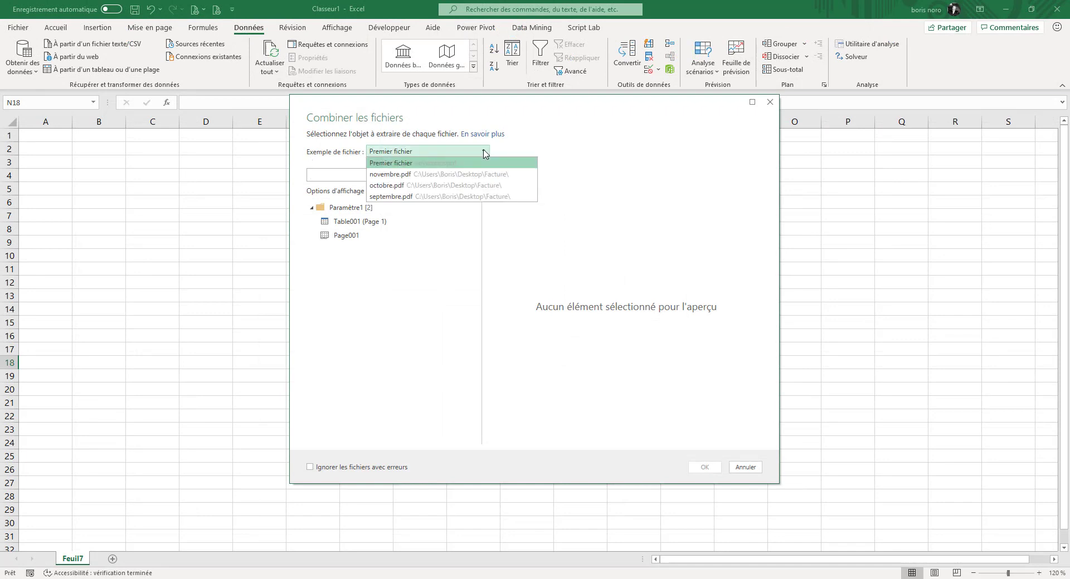
click(444, 163)
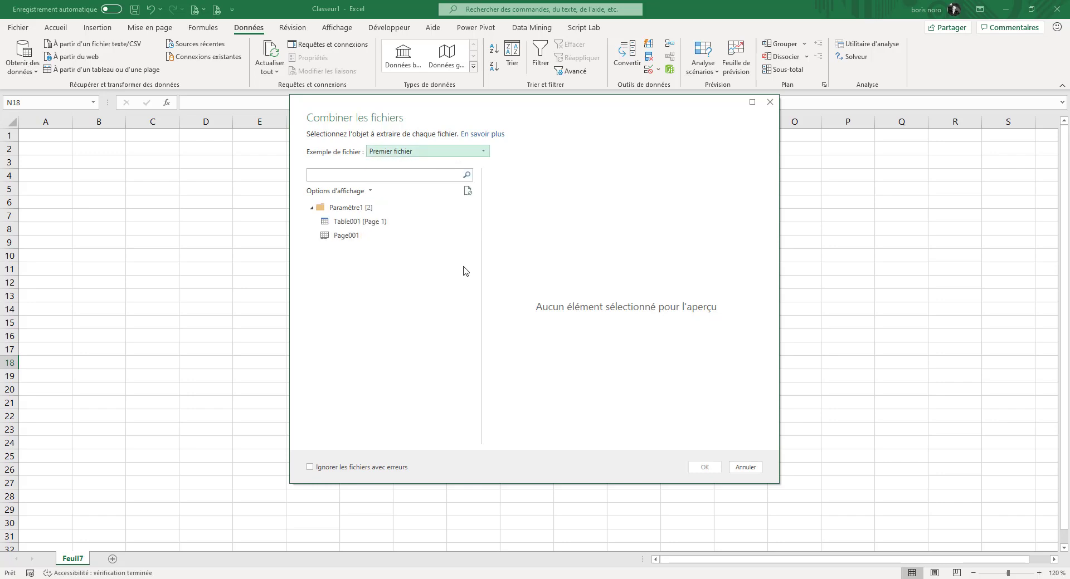
click(354, 223)
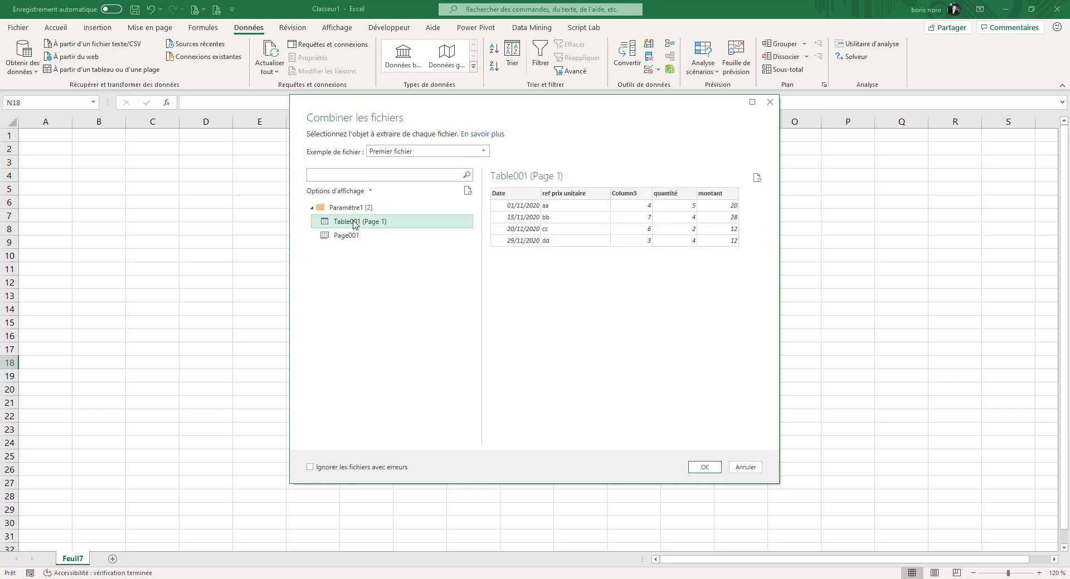
click(358, 240)
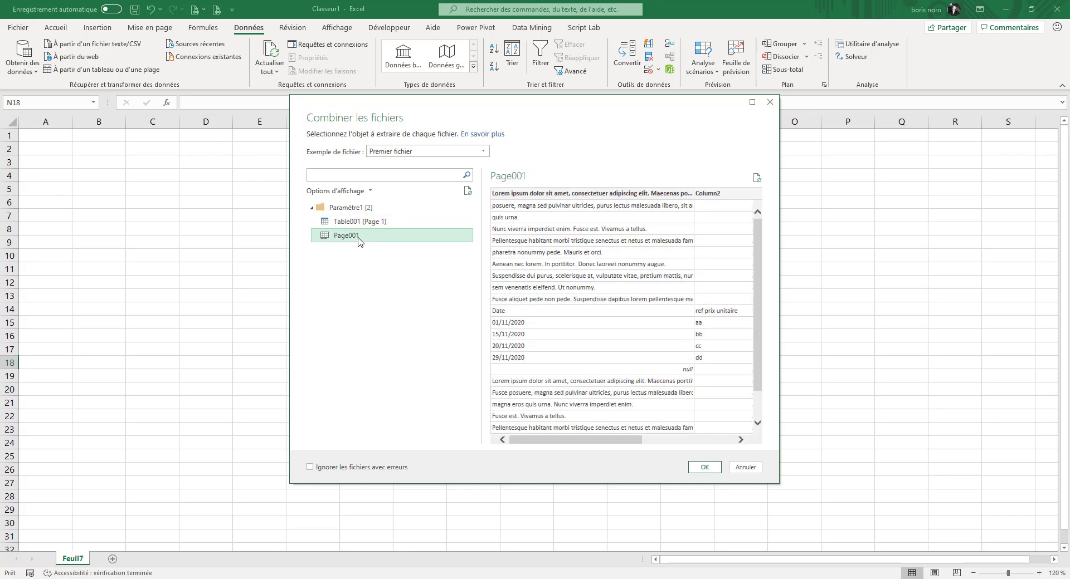
click(356, 223)
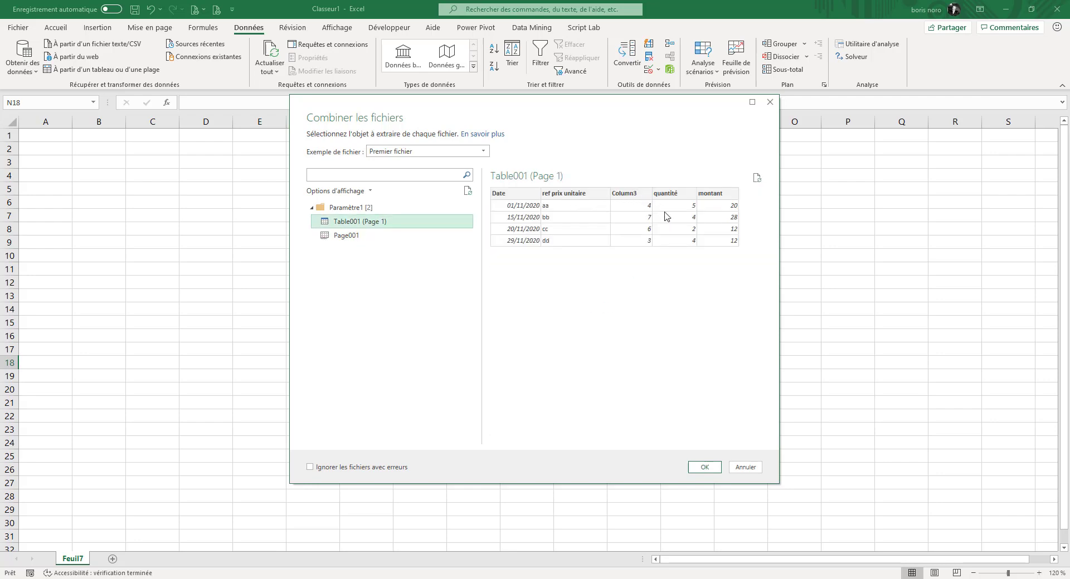
click(712, 471)
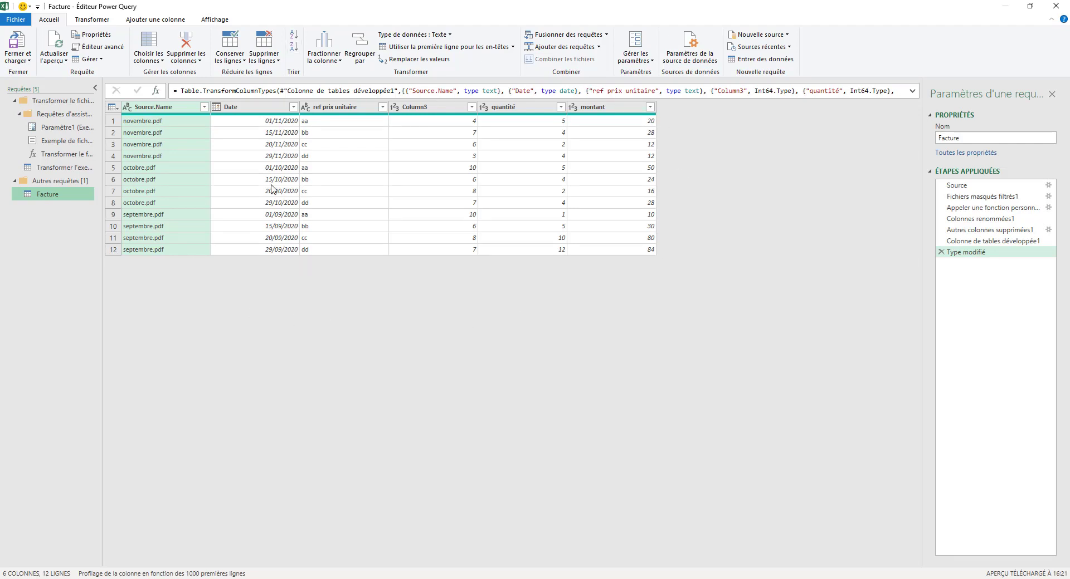
- Rename the ref prix unitaire column to ref and Column3 to prix unitaire
click(359, 111)
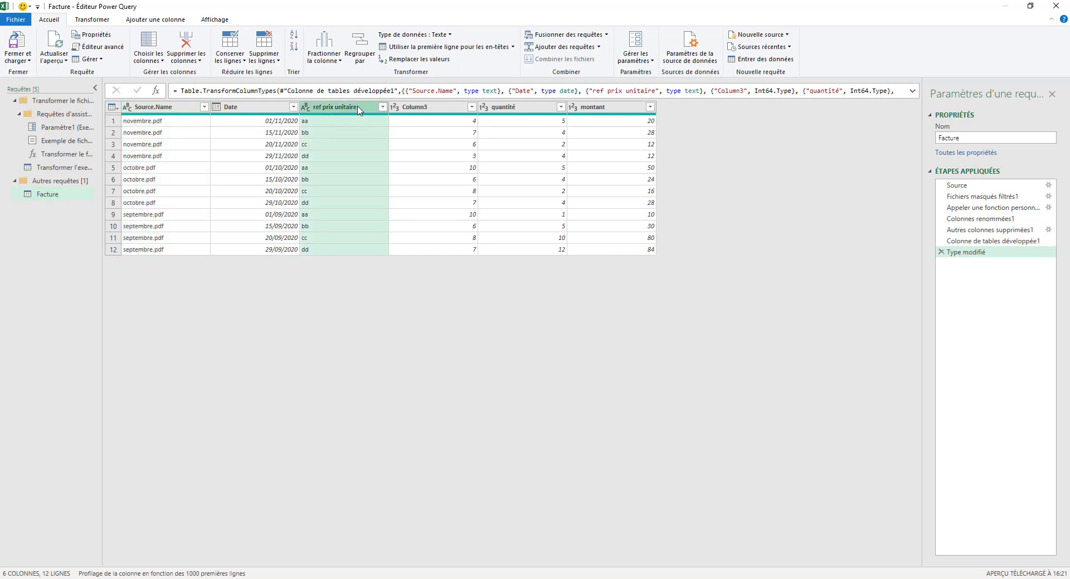
double_click(359, 109)
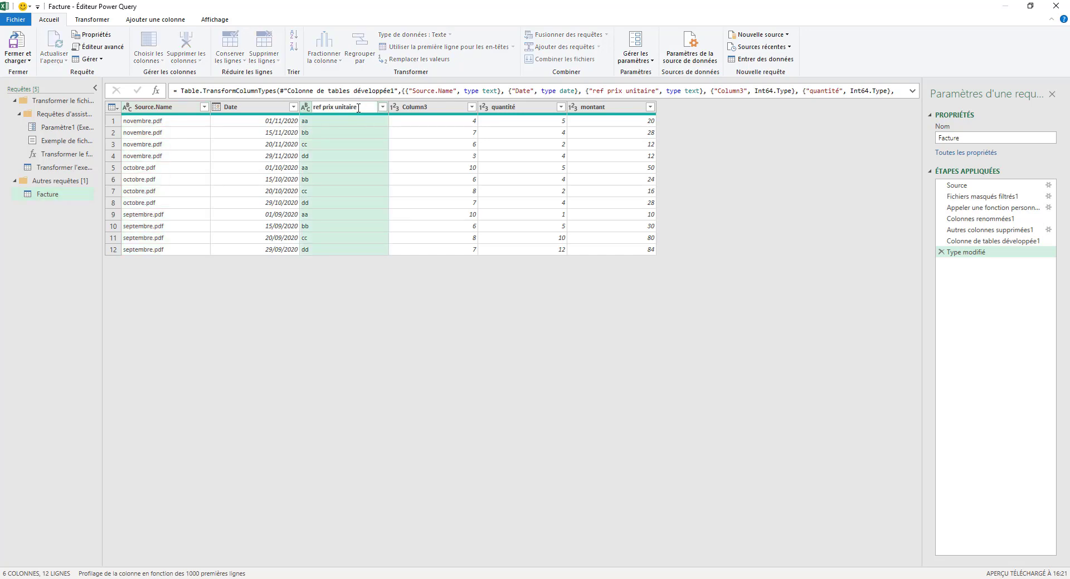
key(BackSpace)
key(BackSpace)
key(BackSpace)
key(BackSpace)
key(BackSpace)
key(BackSpace)
key(BackSpace)
key(BackSpace)
key(BackSpace)
key(BackSpace)
key(BackSpace)
key(BackSpace)
key(BackSpace)
key(BackSpace)
key(Return)
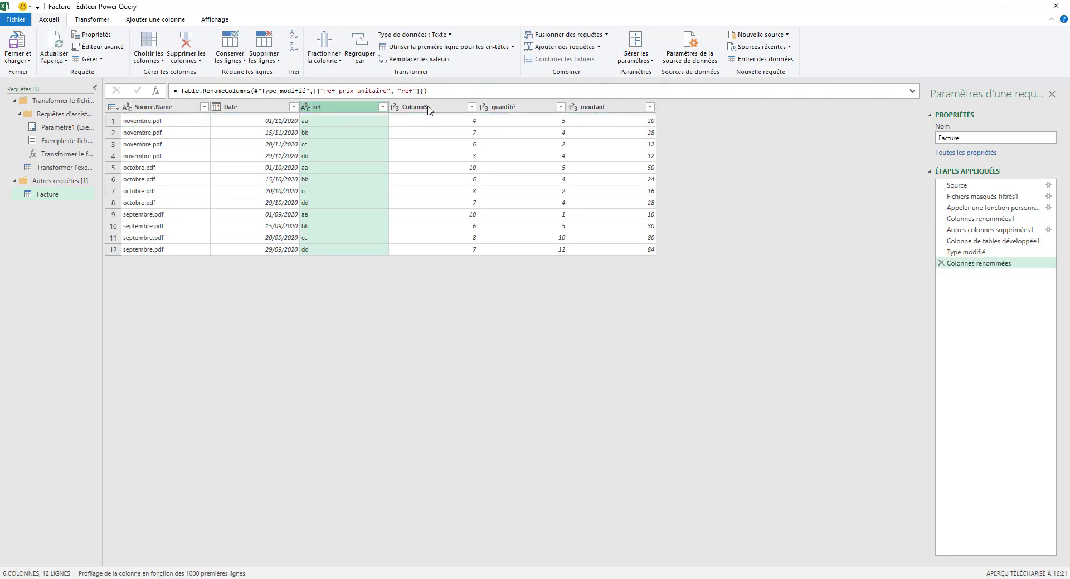
double_click(423, 107)
text(prix unitaire)
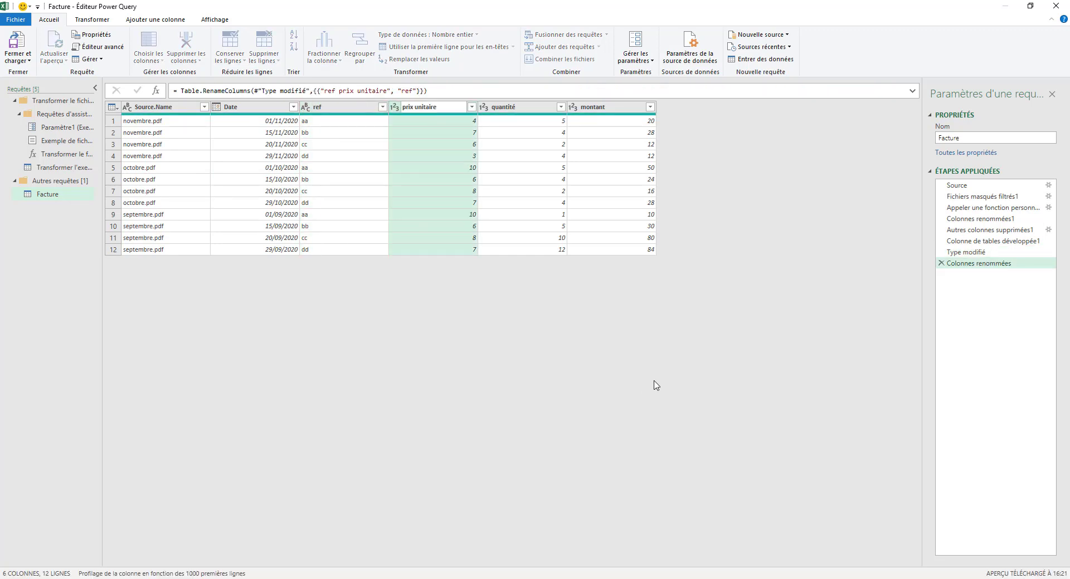
key(Return)
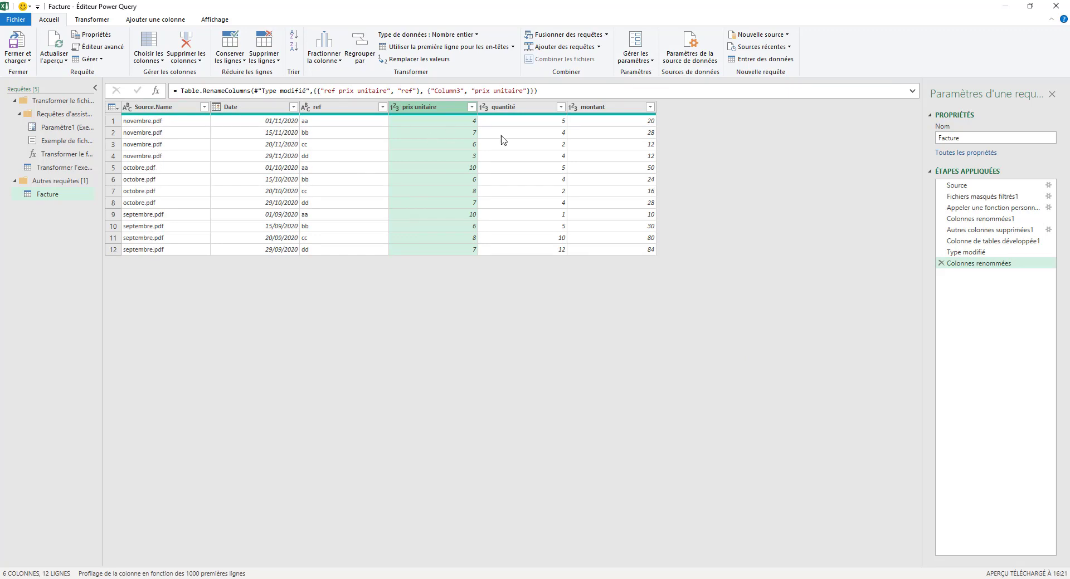
- Close Power Query and load the Facture query into a worksheet
click(22, 61)
click(32, 73)
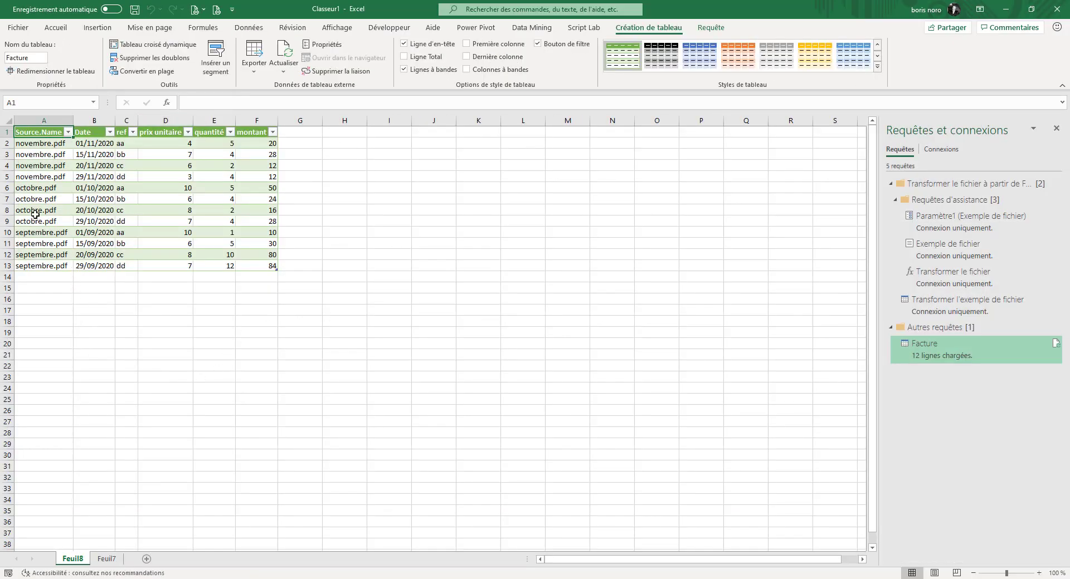
click(587, 200)
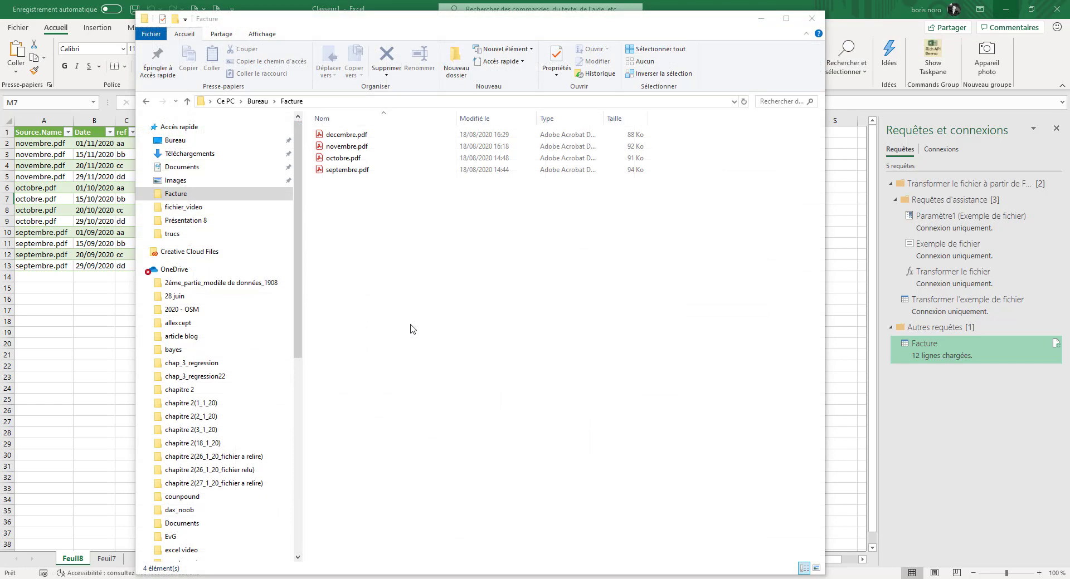
- Refresh all queries so the combined table picks up decembre.pdf from the Facture folder
click(339, 134)
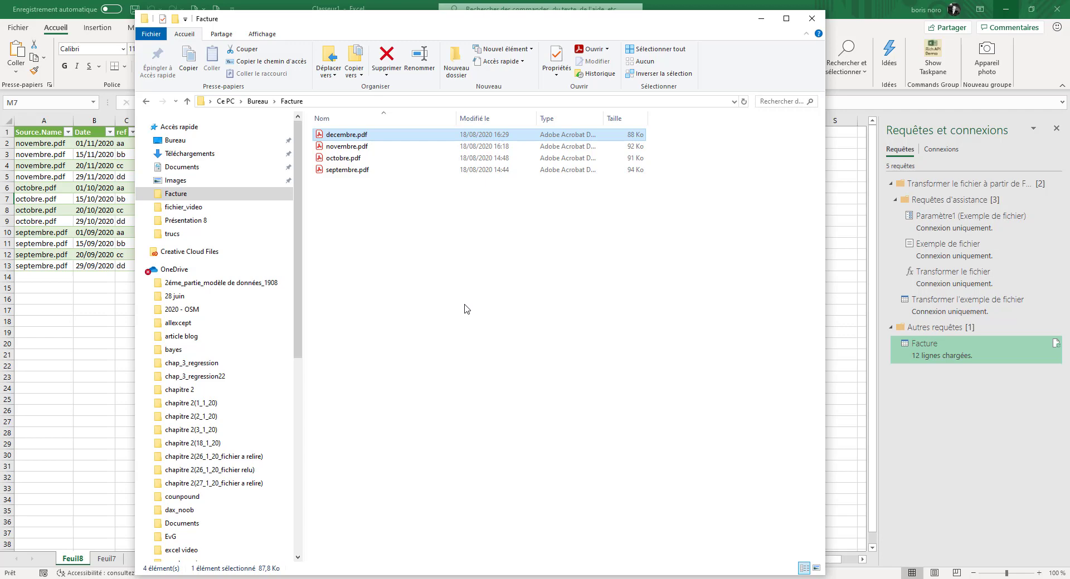
click(344, 243)
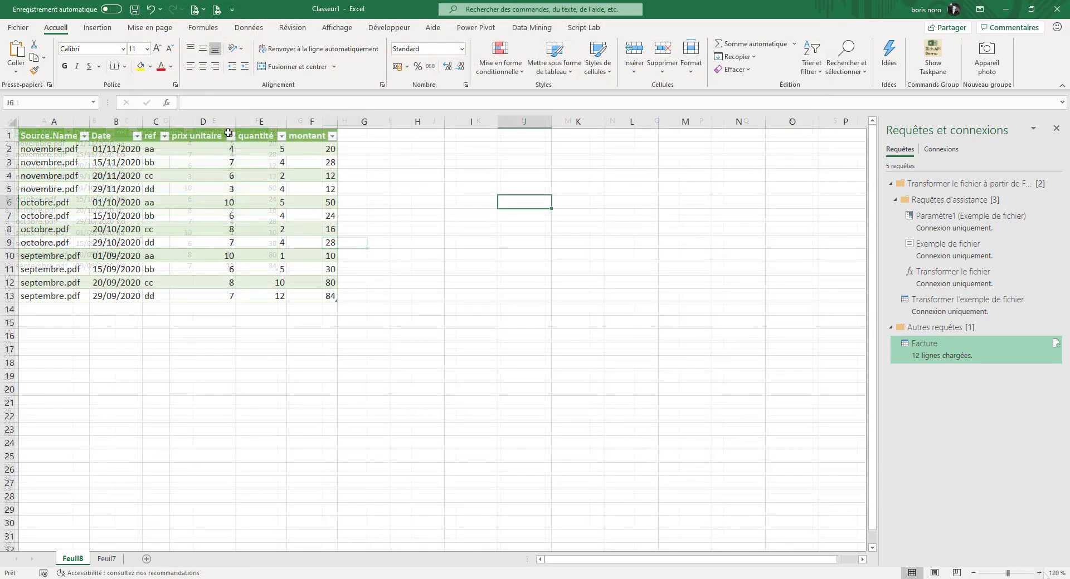
click(252, 29)
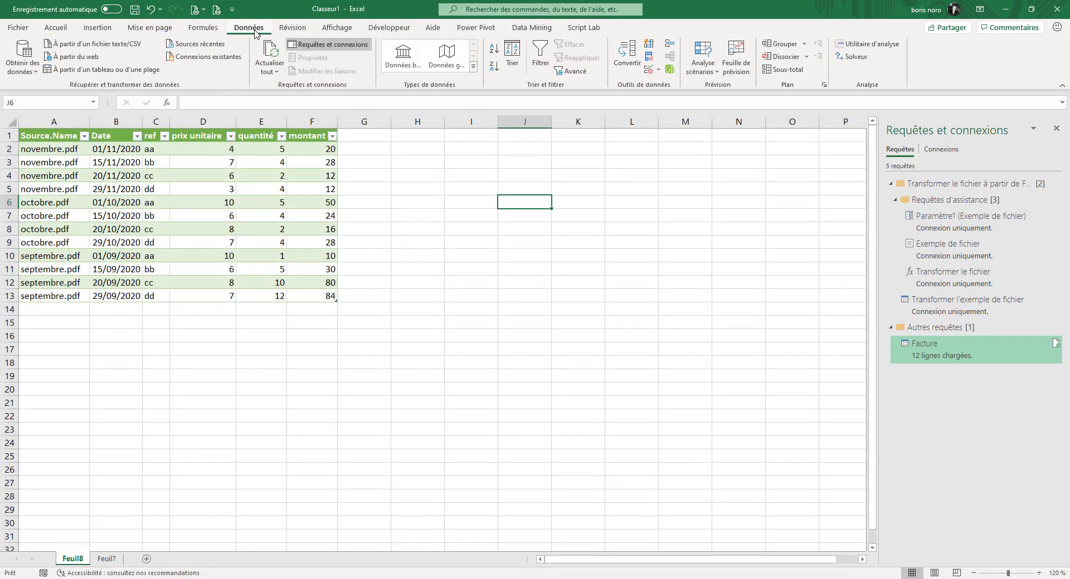
click(276, 72)
click(289, 88)
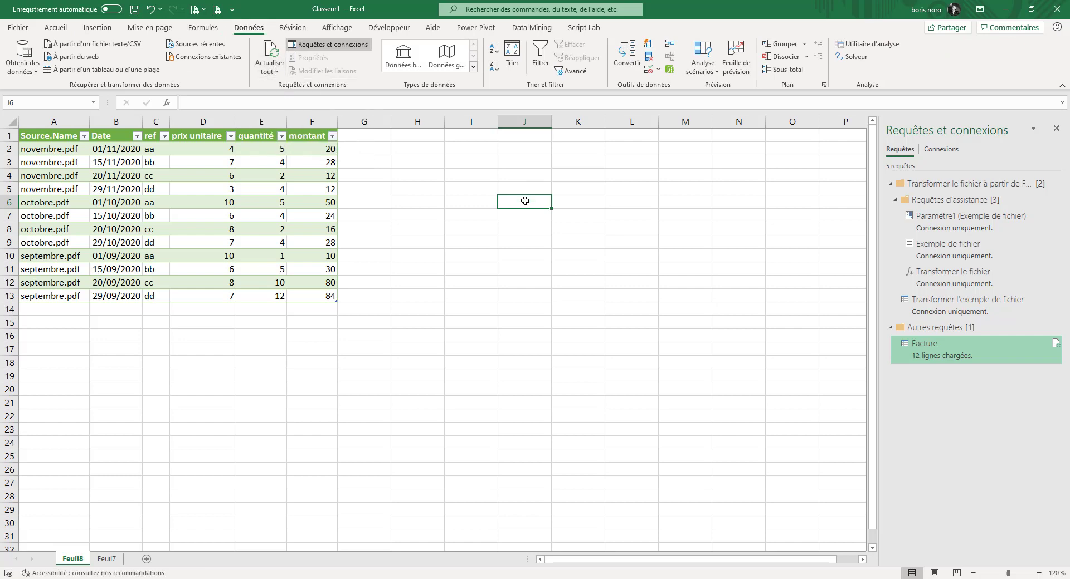
drag(43, 148, 323, 186)
click(597, 383)
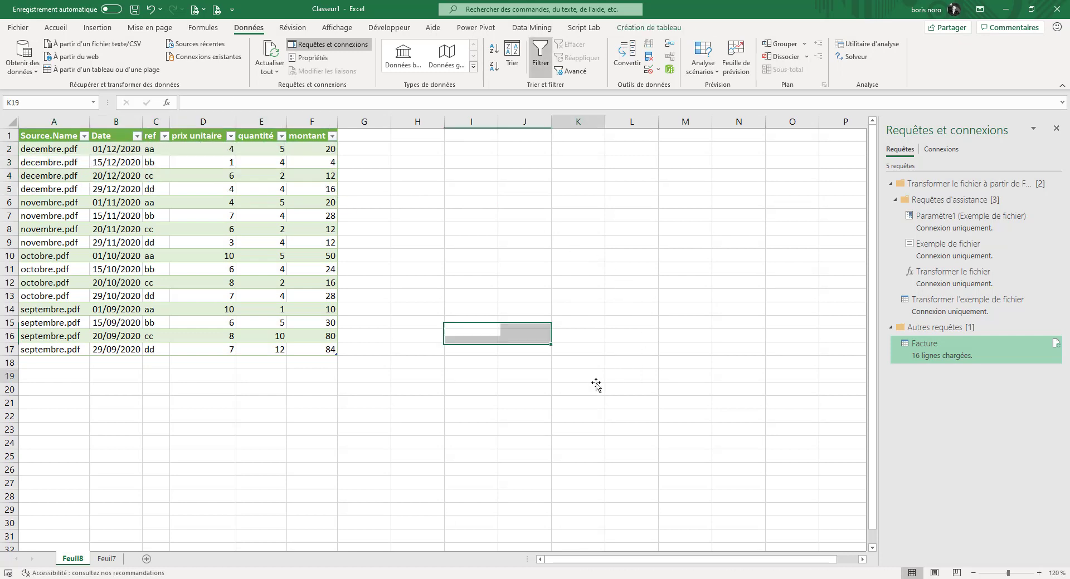